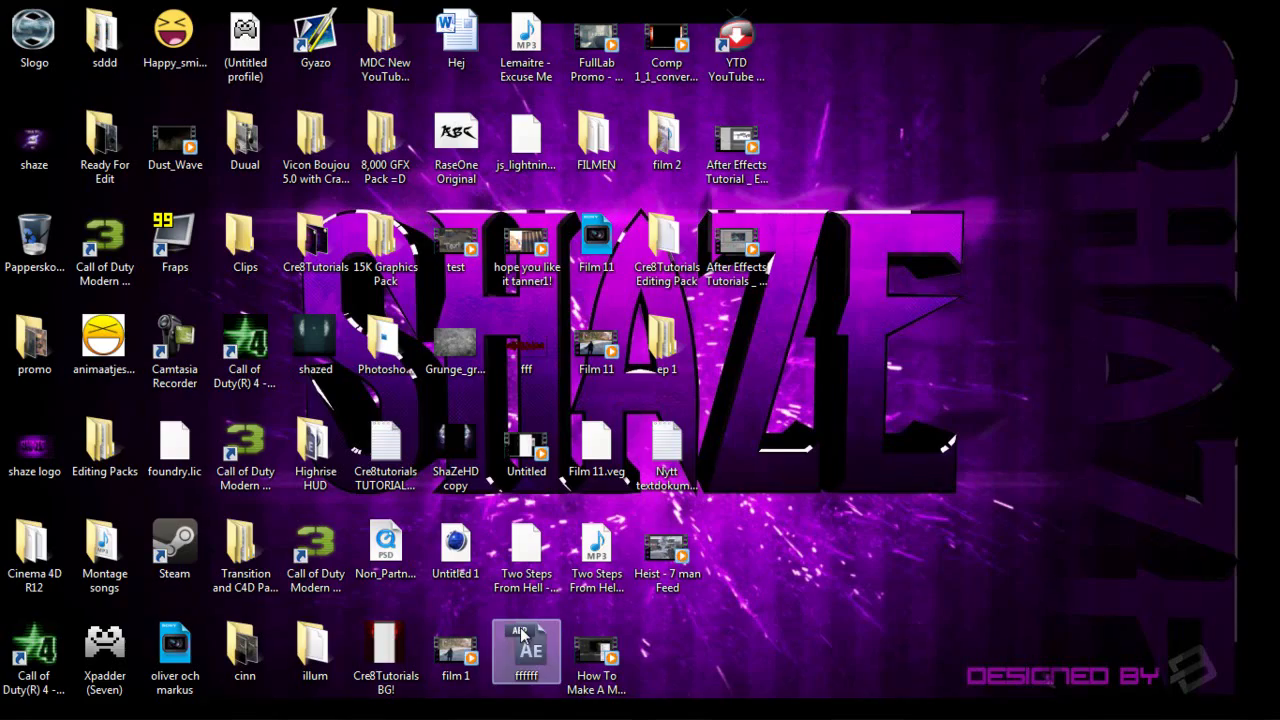
# Restore the After Effects window showing the monsta composition with its cc, colour and monsta.MP4 layers
pyautogui.moveTo(605, 705)
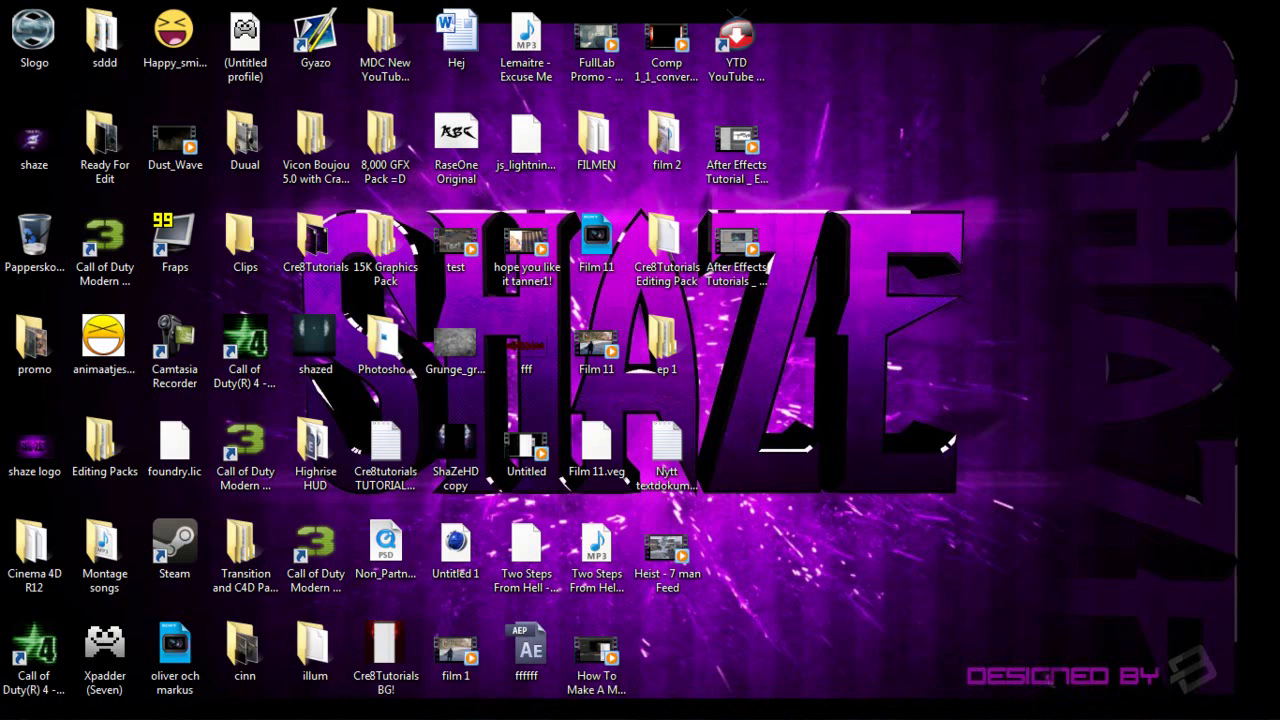
pyautogui.moveTo(357, 700)
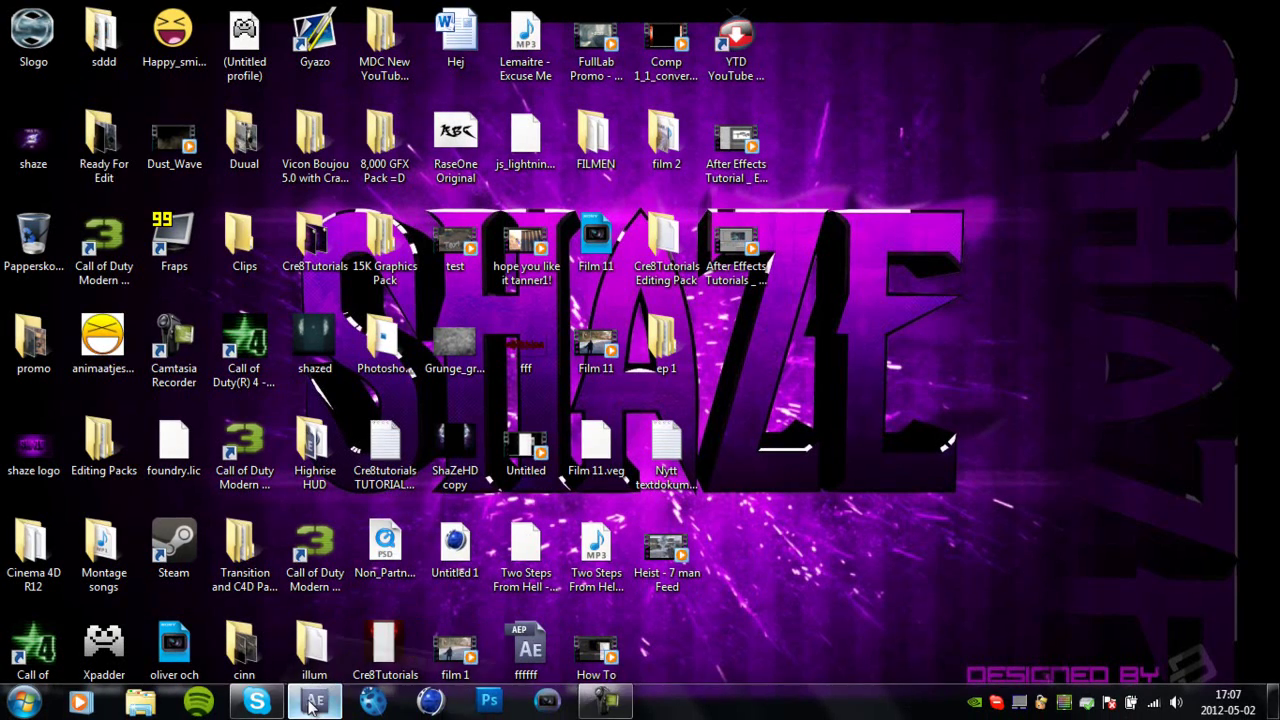
pyautogui.click(311, 706)
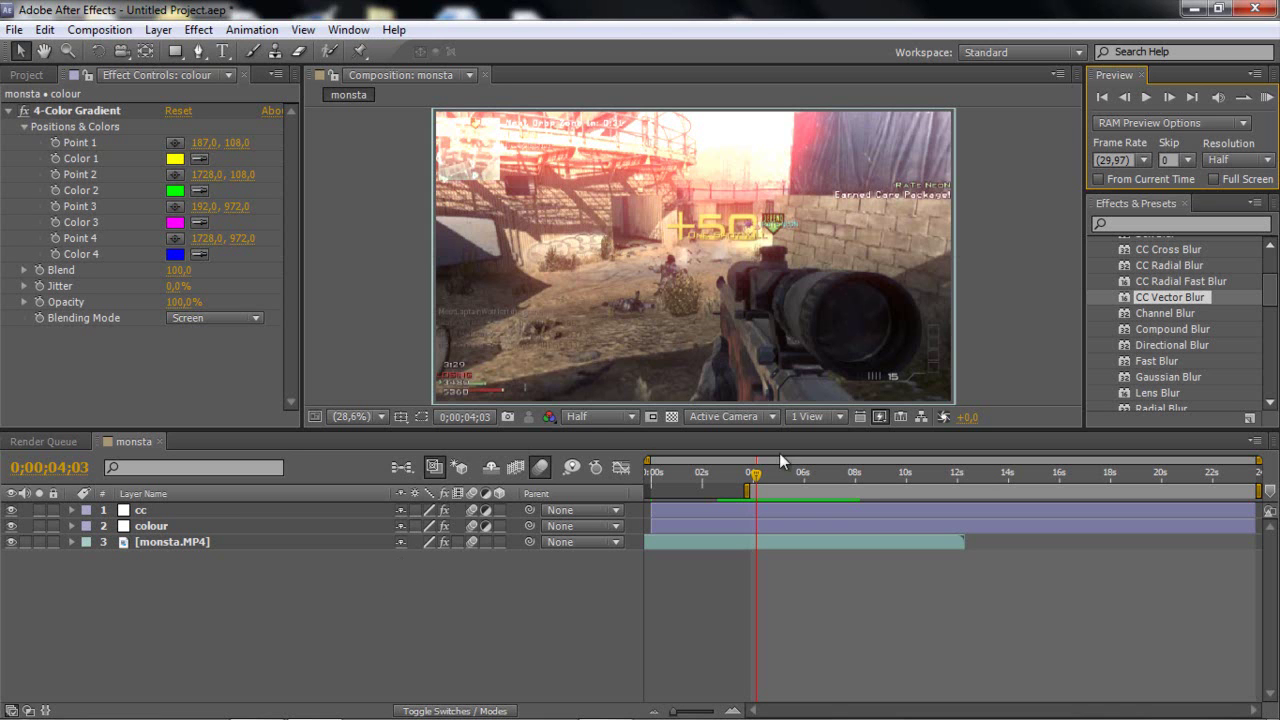
pyautogui.click(1267, 99)
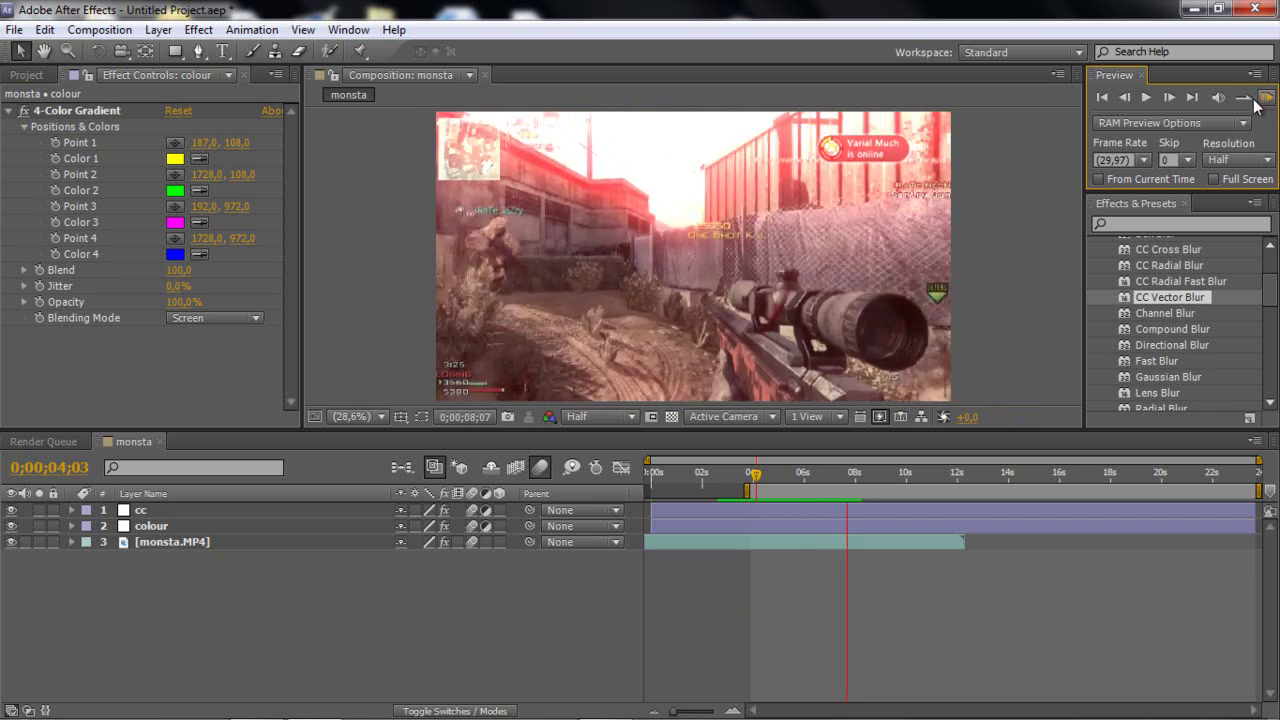
pyautogui.click(848, 512)
pyautogui.moveTo(794, 468); pyautogui.dragTo(823, 483)
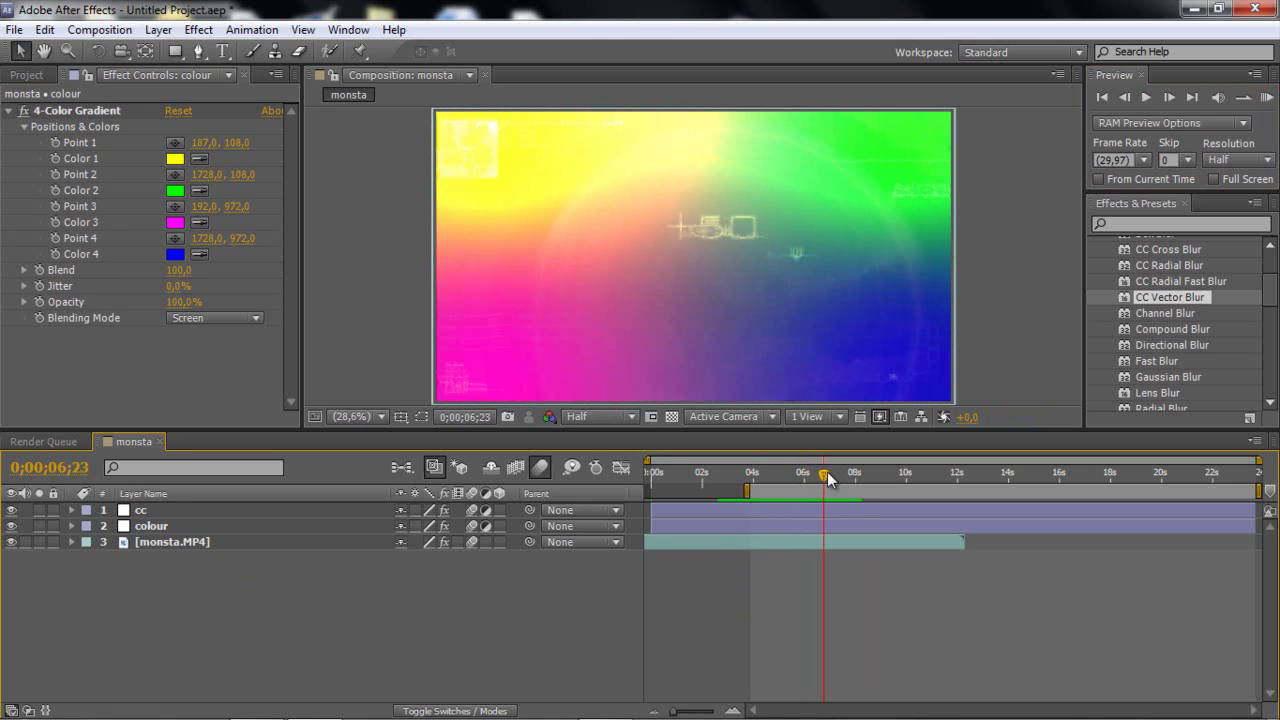
pyautogui.moveTo(827, 471); pyautogui.dragTo(835, 474)
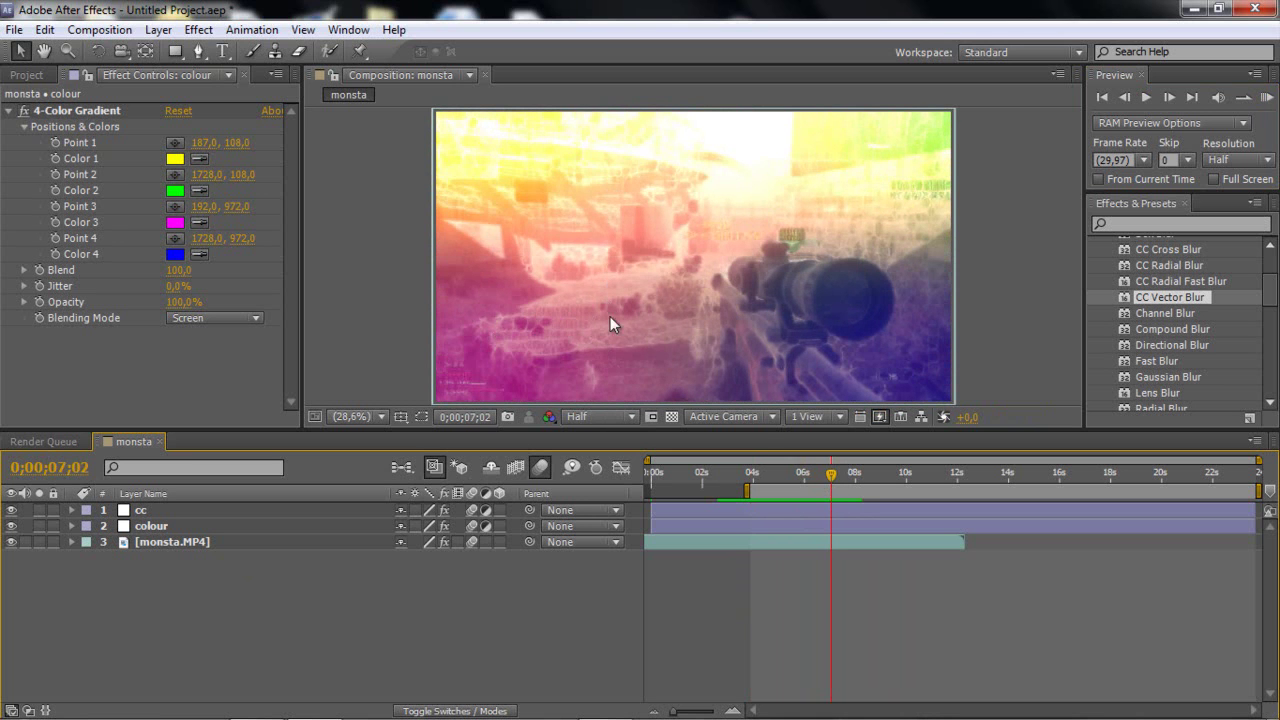
pyautogui.moveTo(831, 476)
pyautogui.mouseDown()
pyautogui.moveTo(846, 475)
pyautogui.moveTo(783, 486)
pyautogui.moveTo(841, 476)
pyautogui.mouseUp()
# Delete the colour layer and remove the CC Vector Blur effect from monsta.MP4
pyautogui.click(158, 525)
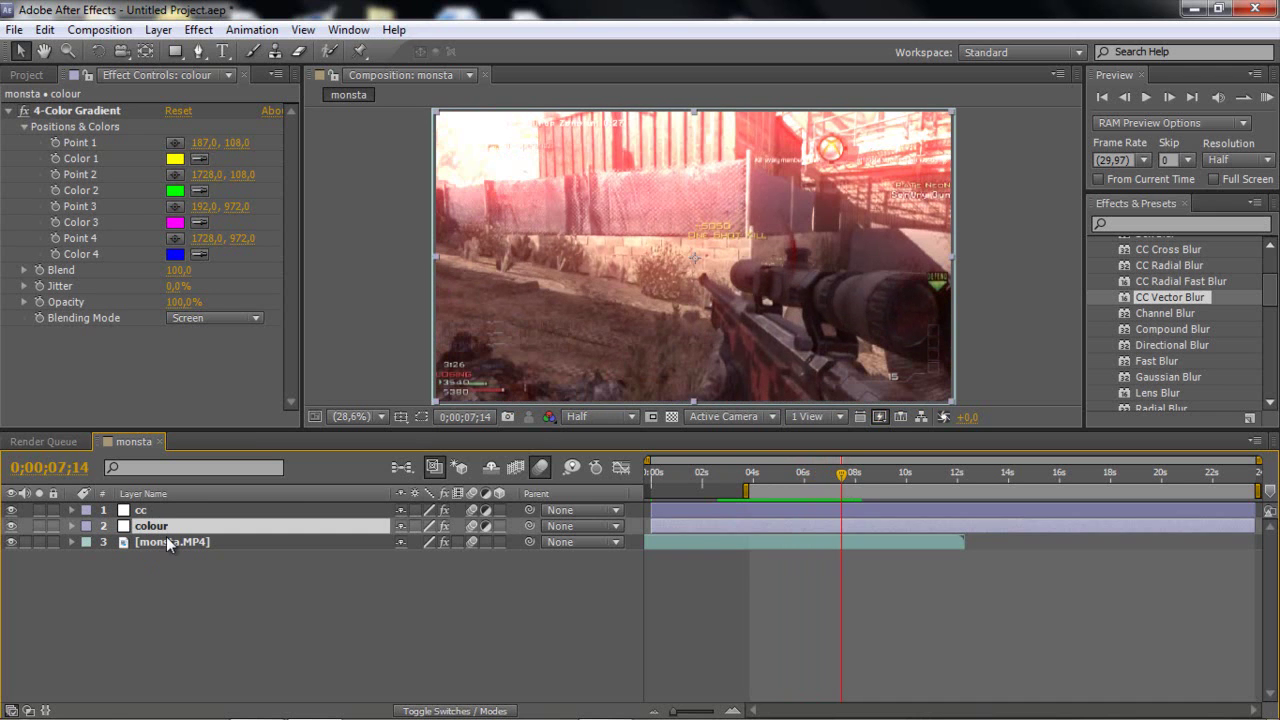
pyautogui.press('Delete')
pyautogui.click(143, 511)
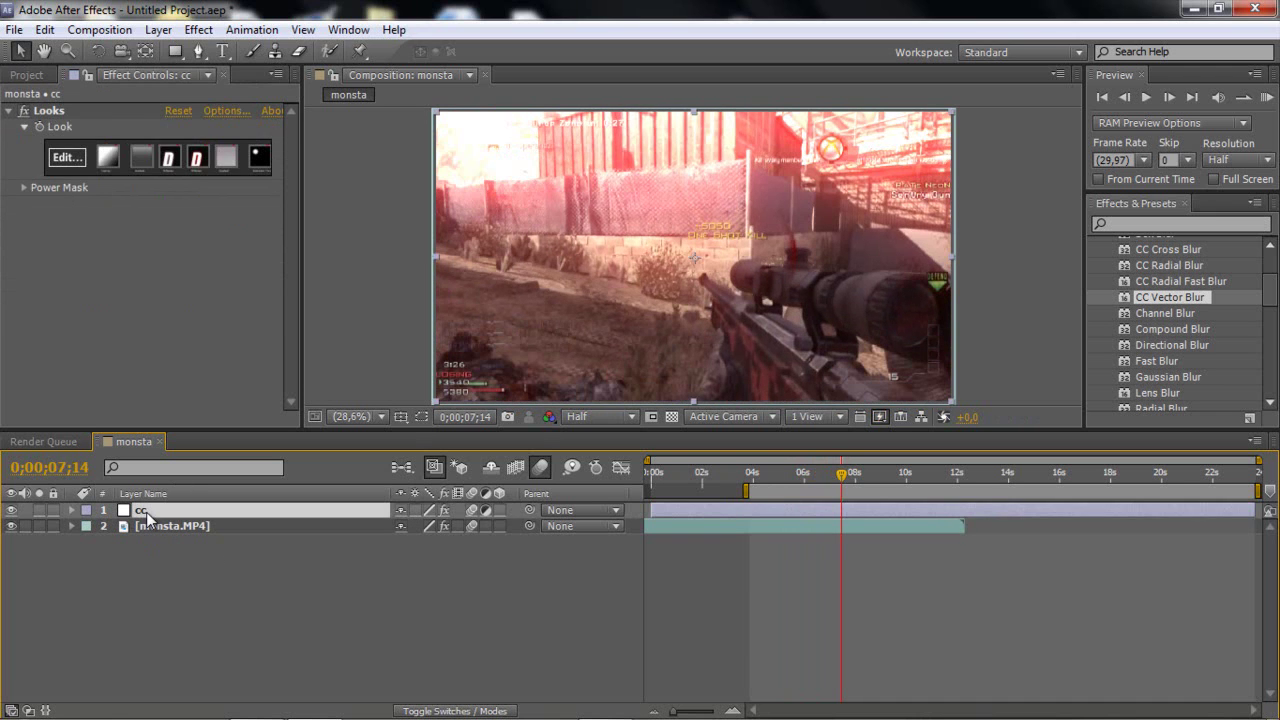
pyautogui.click(153, 527)
pyautogui.click(92, 121)
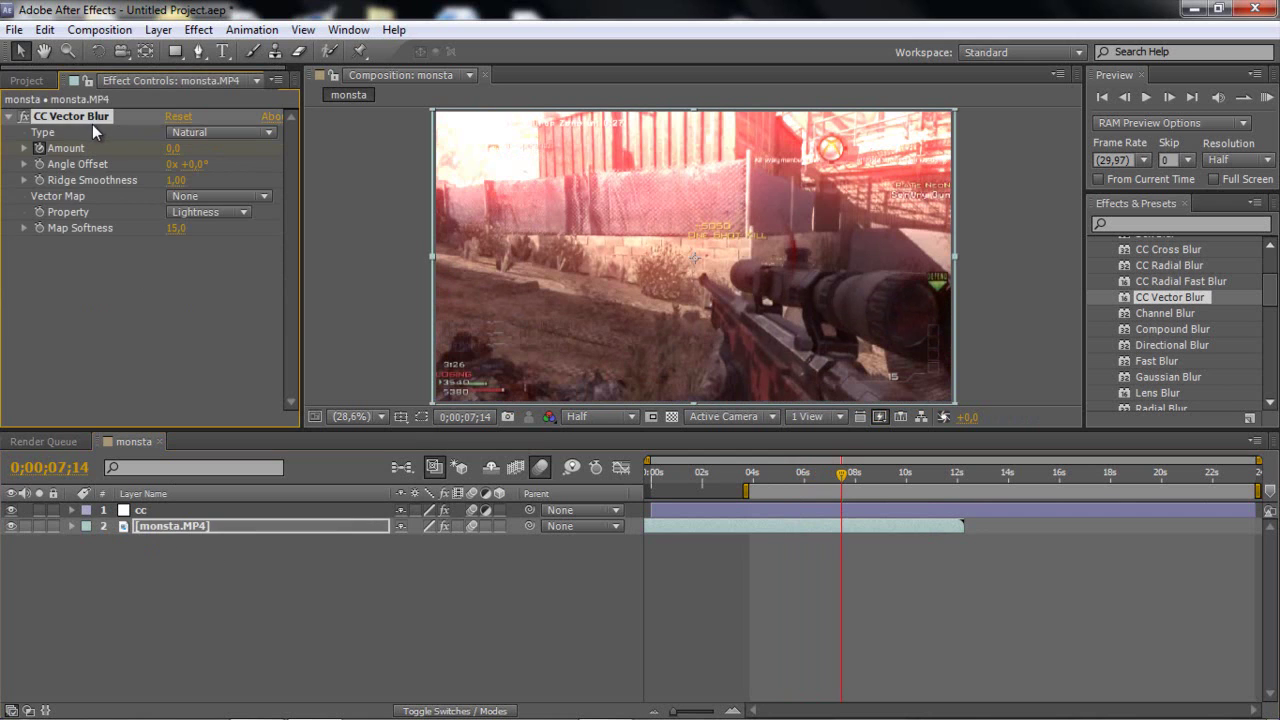
pyautogui.press('Delete')
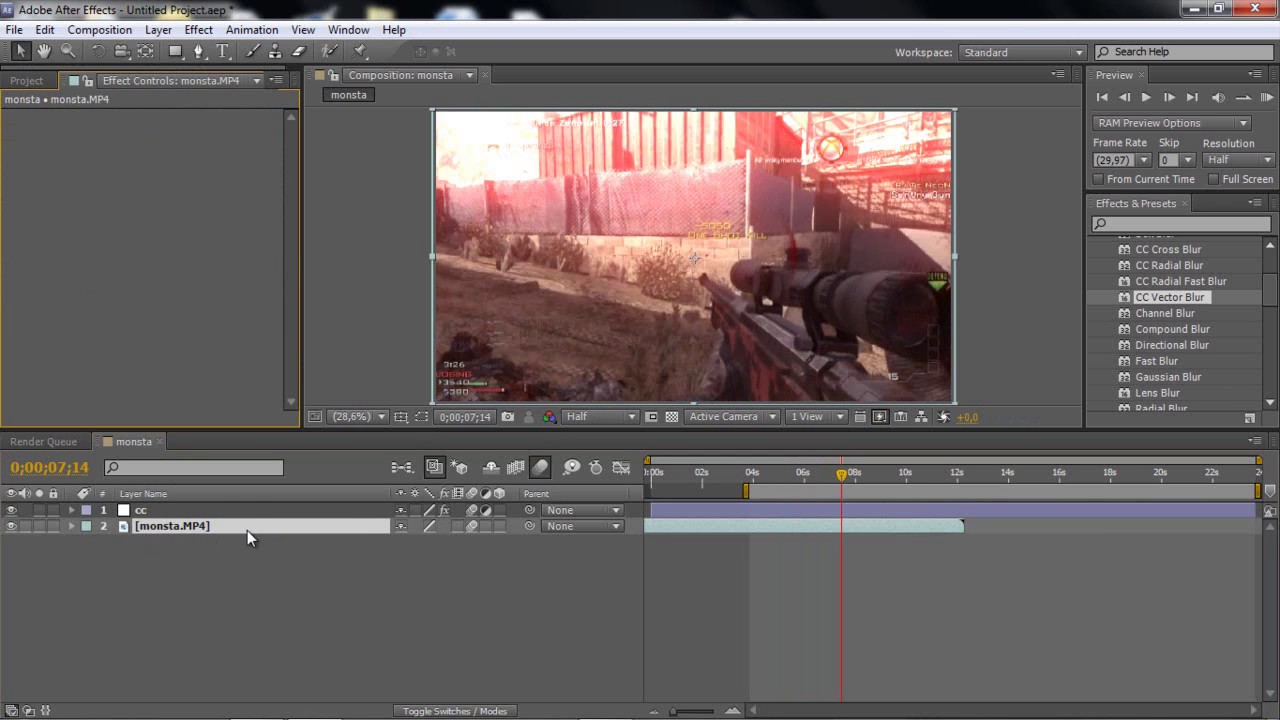
pyautogui.press('t')
pyautogui.press('t')
# With the cc layer selected, move the current time to about 0;00;07;08
pyautogui.click(167, 511)
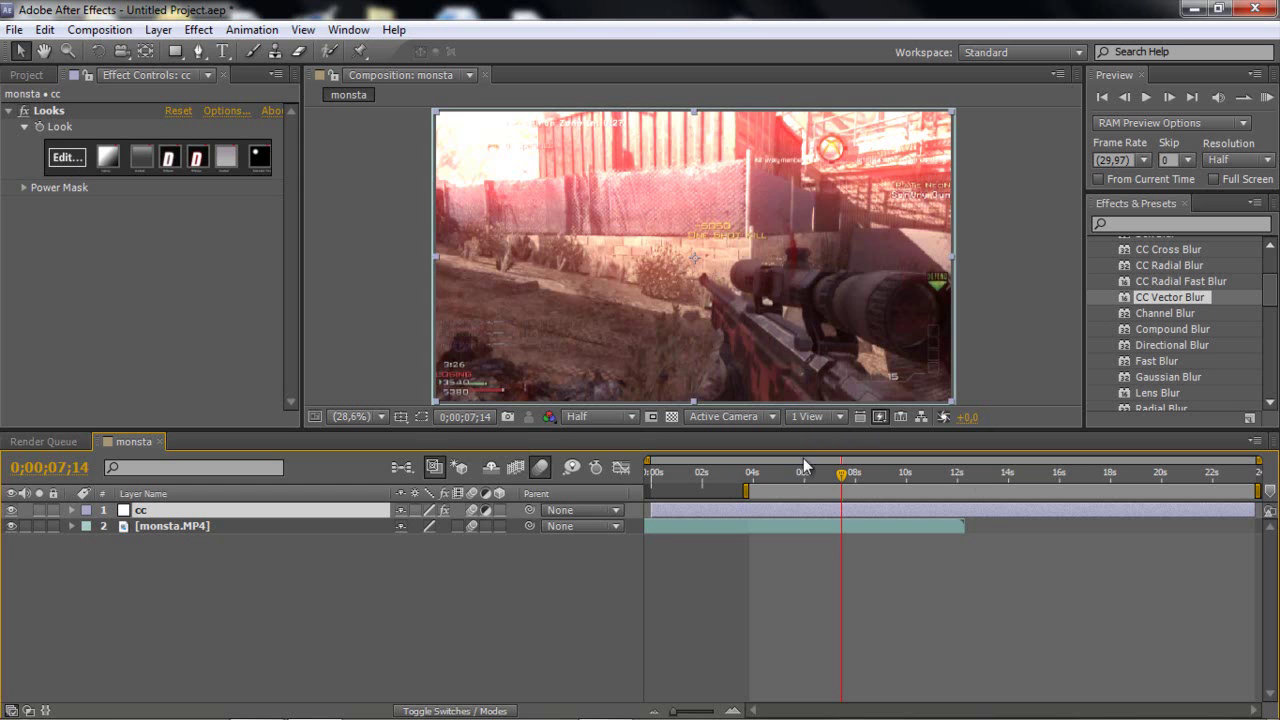
pyautogui.moveTo(806, 472); pyautogui.dragTo(820, 517)
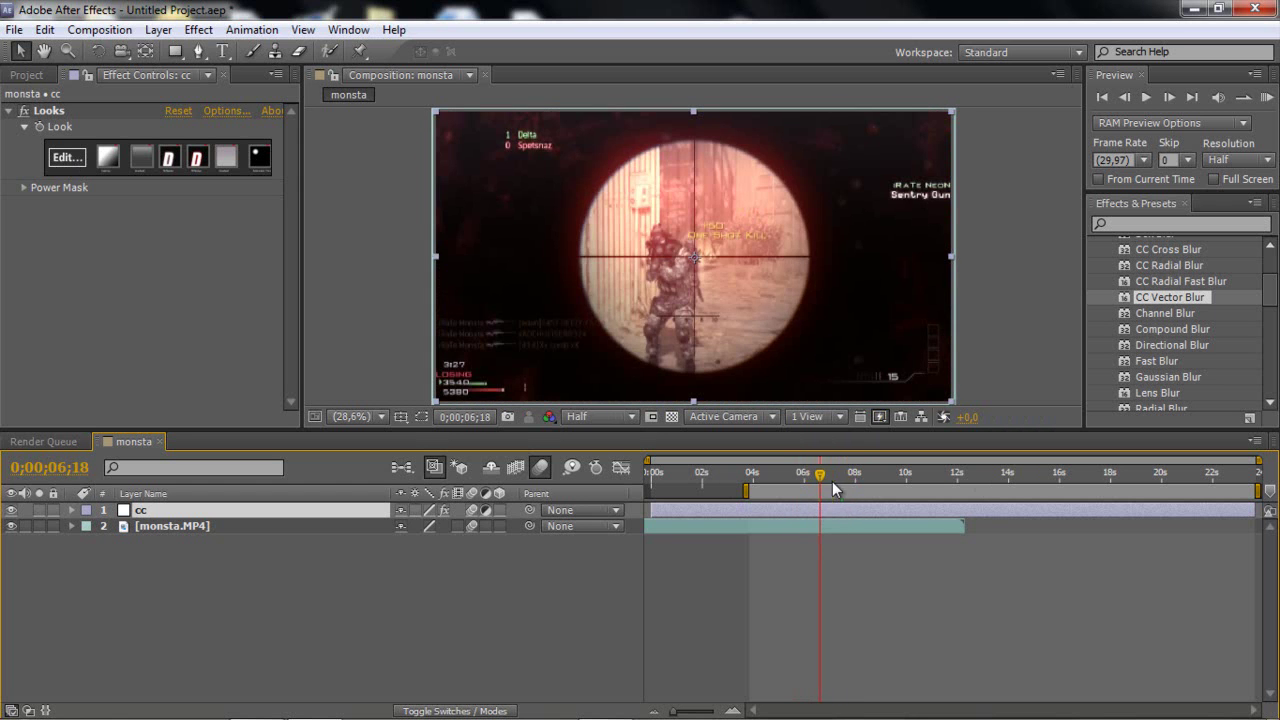
pyautogui.click(833, 481)
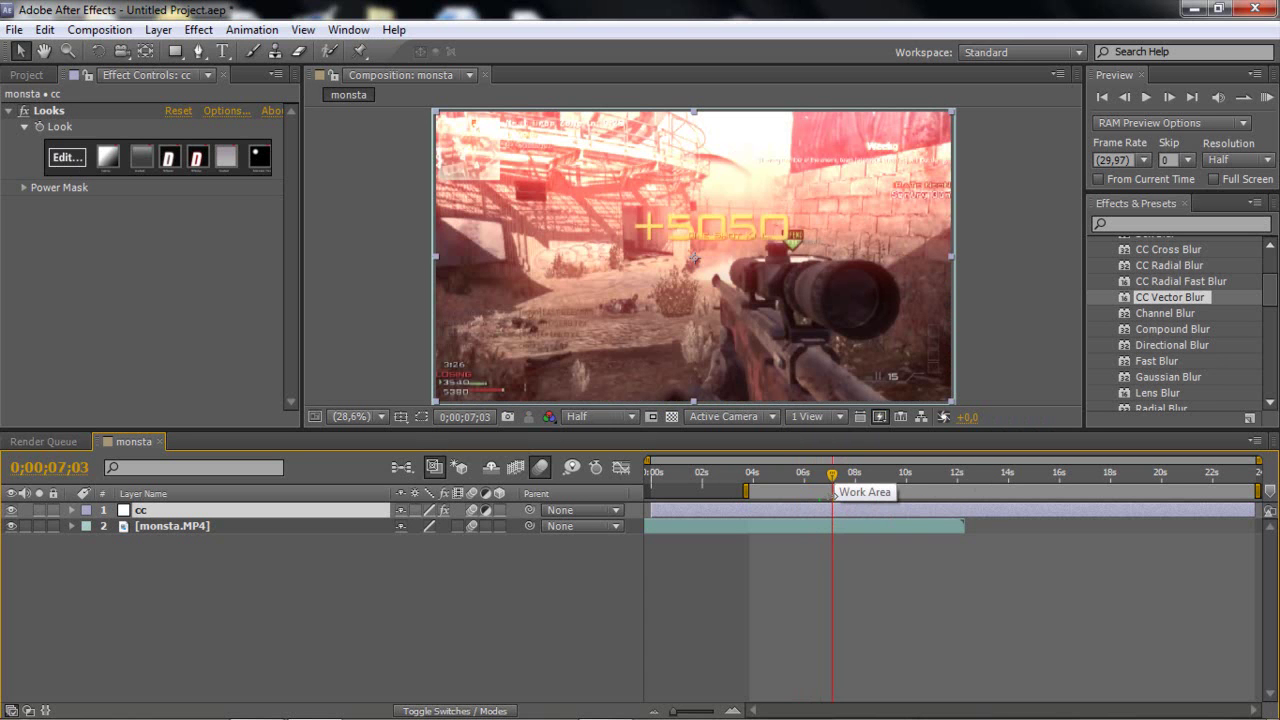
pyautogui.moveTo(833, 481); pyautogui.dragTo(832, 568)
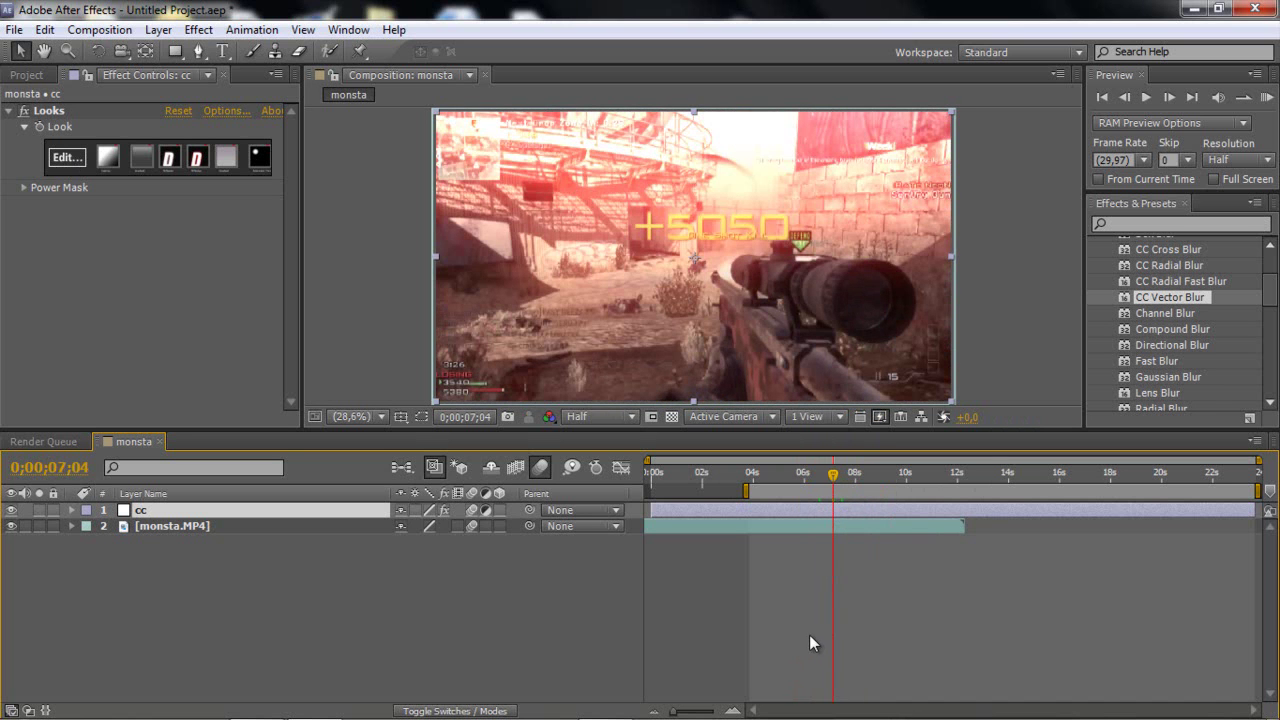
# Create a new adjustment layer and place it directly below the cc layer
pyautogui.scroll(3, 1217, 360)
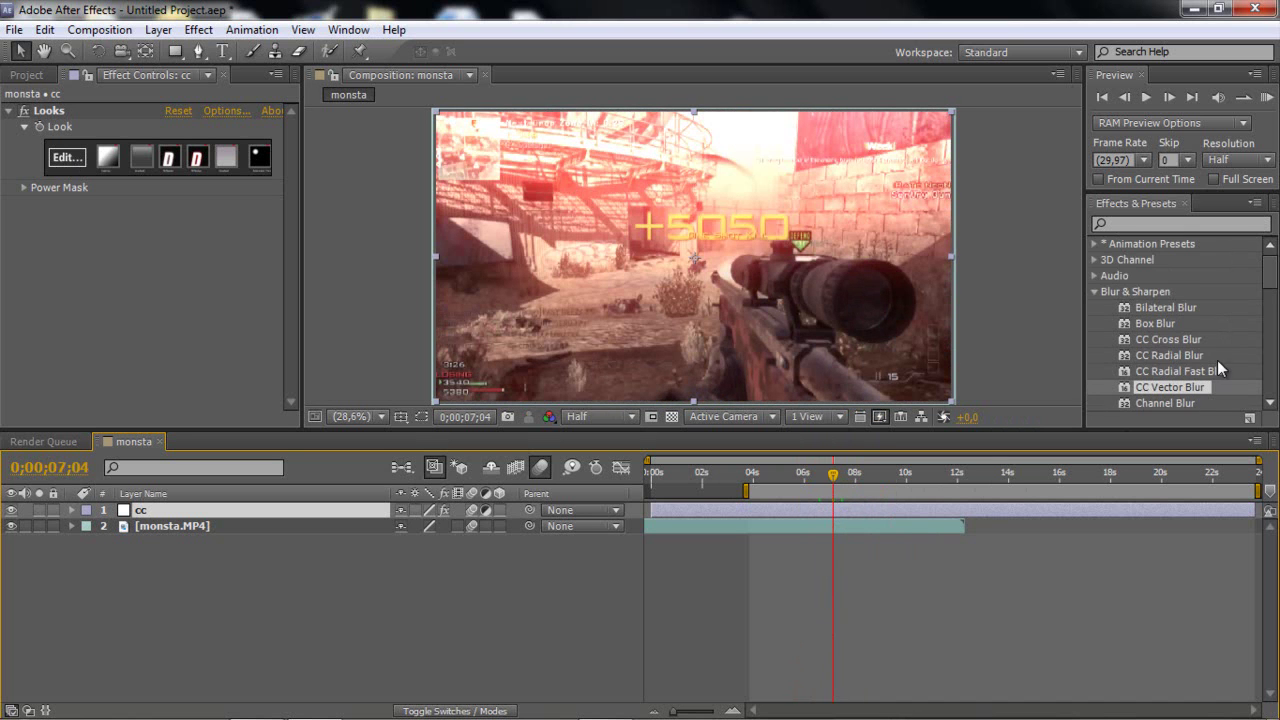
pyautogui.click(1094, 291)
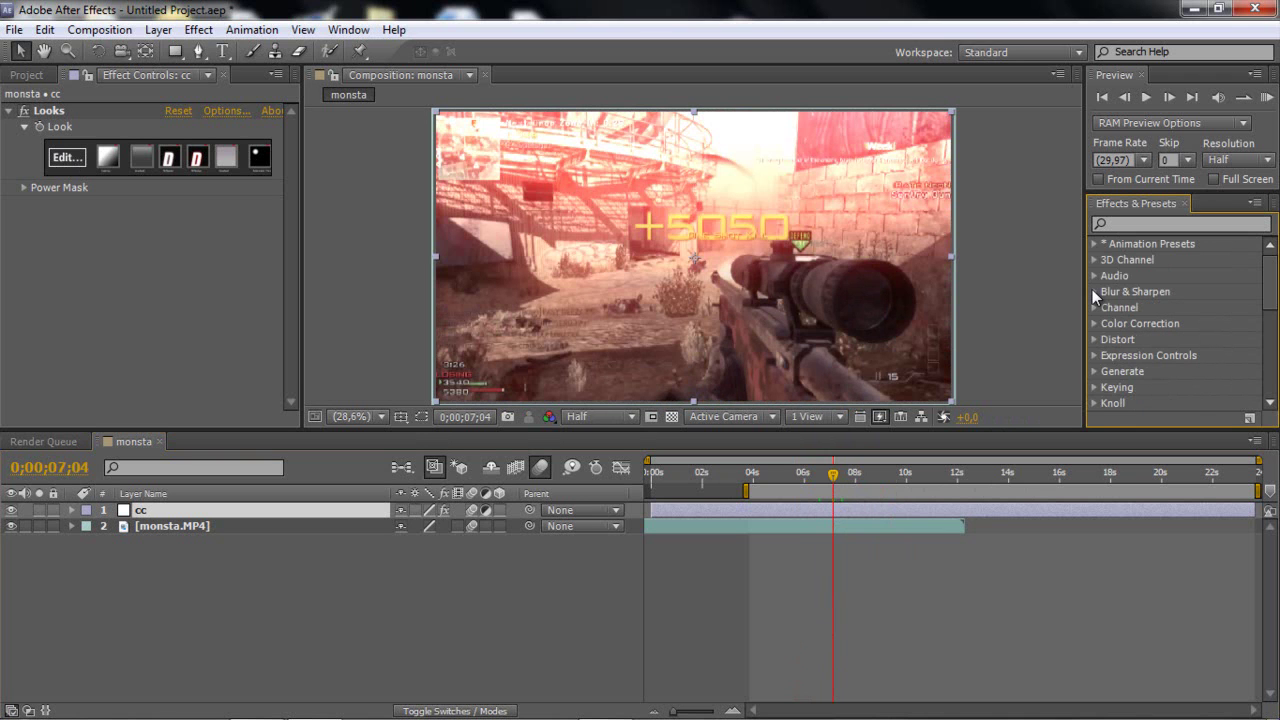
pyautogui.click(159, 29)
pyautogui.click(165, 29)
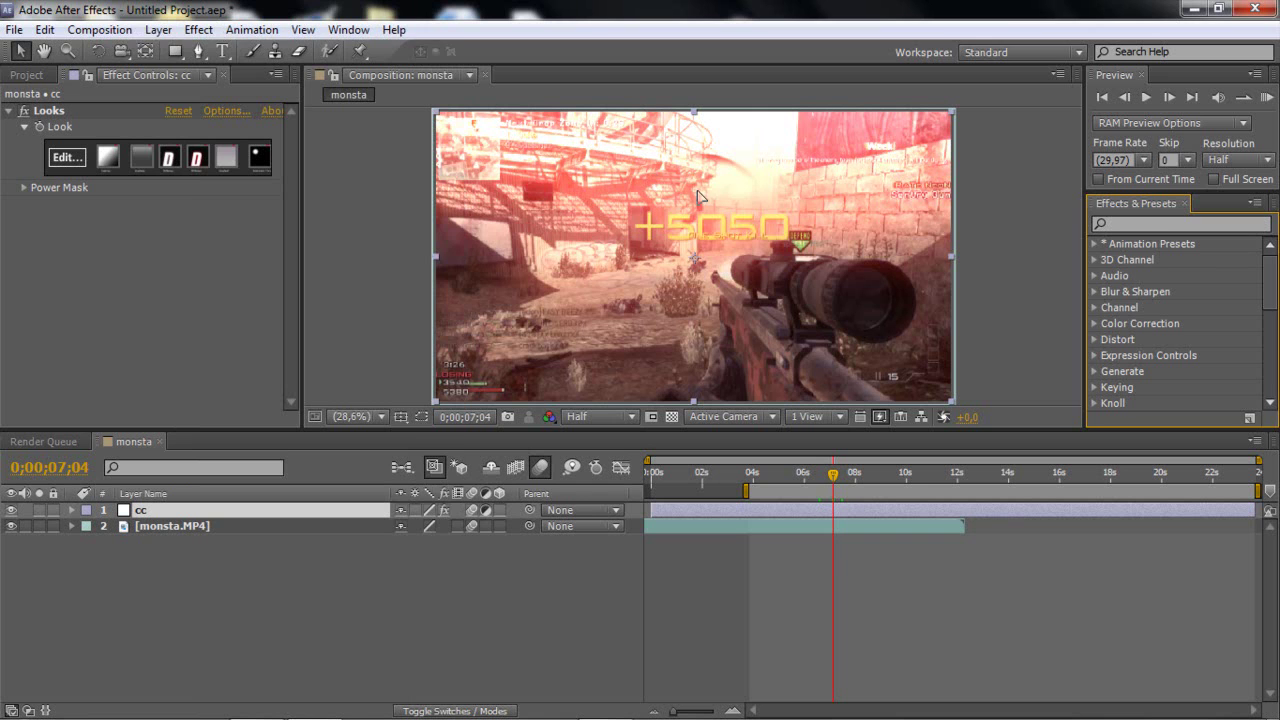
pyautogui.click(160, 31)
pyautogui.moveTo(199, 54)
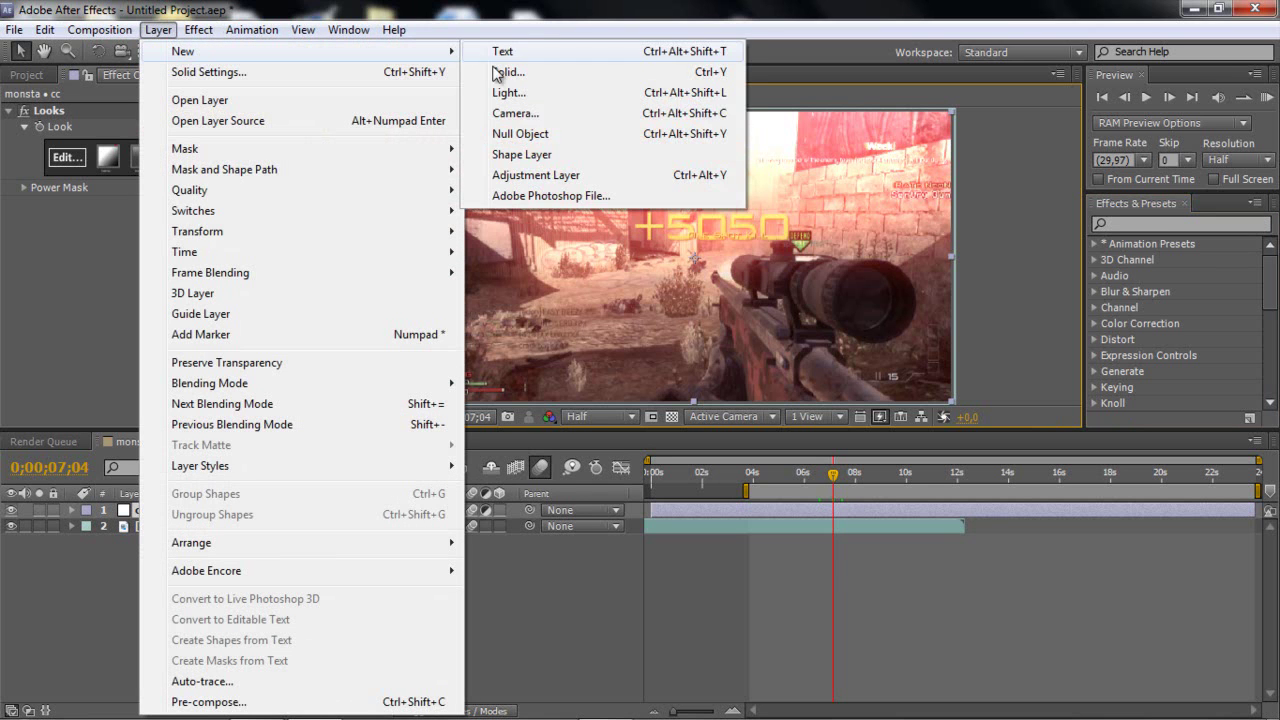
pyautogui.click(536, 175)
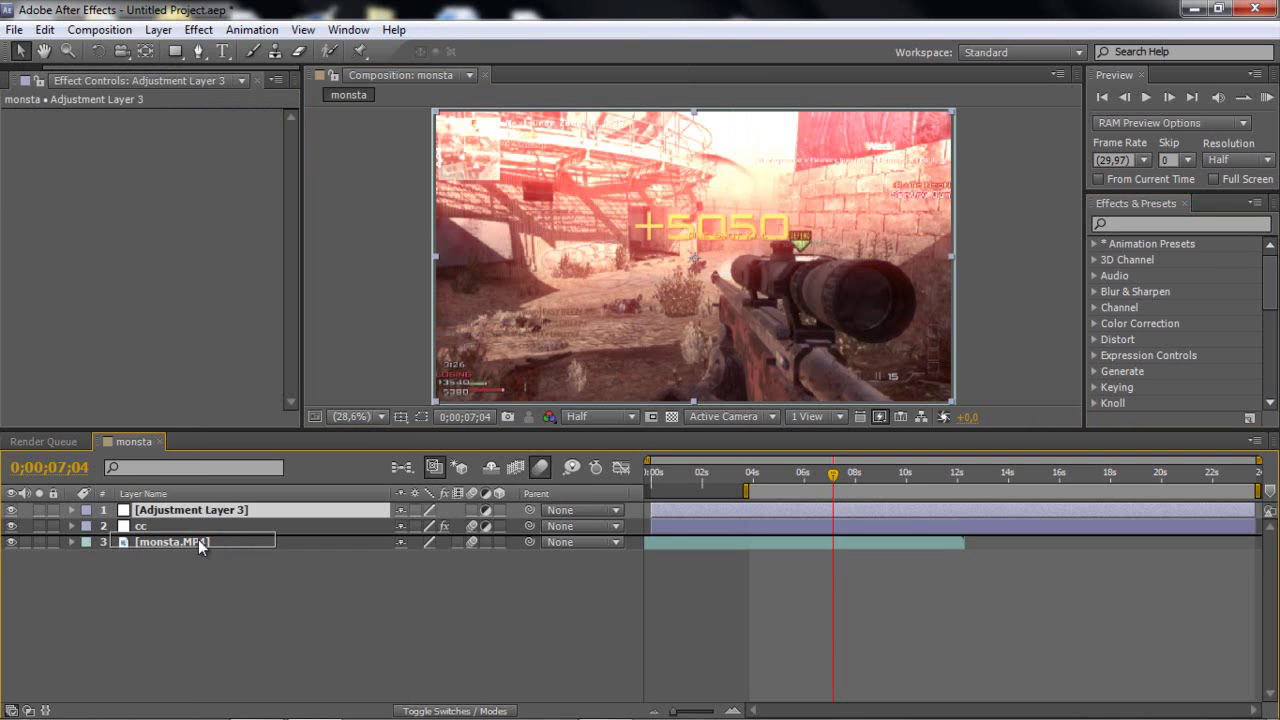
pyautogui.moveTo(199, 540); pyautogui.dragTo(180, 530)
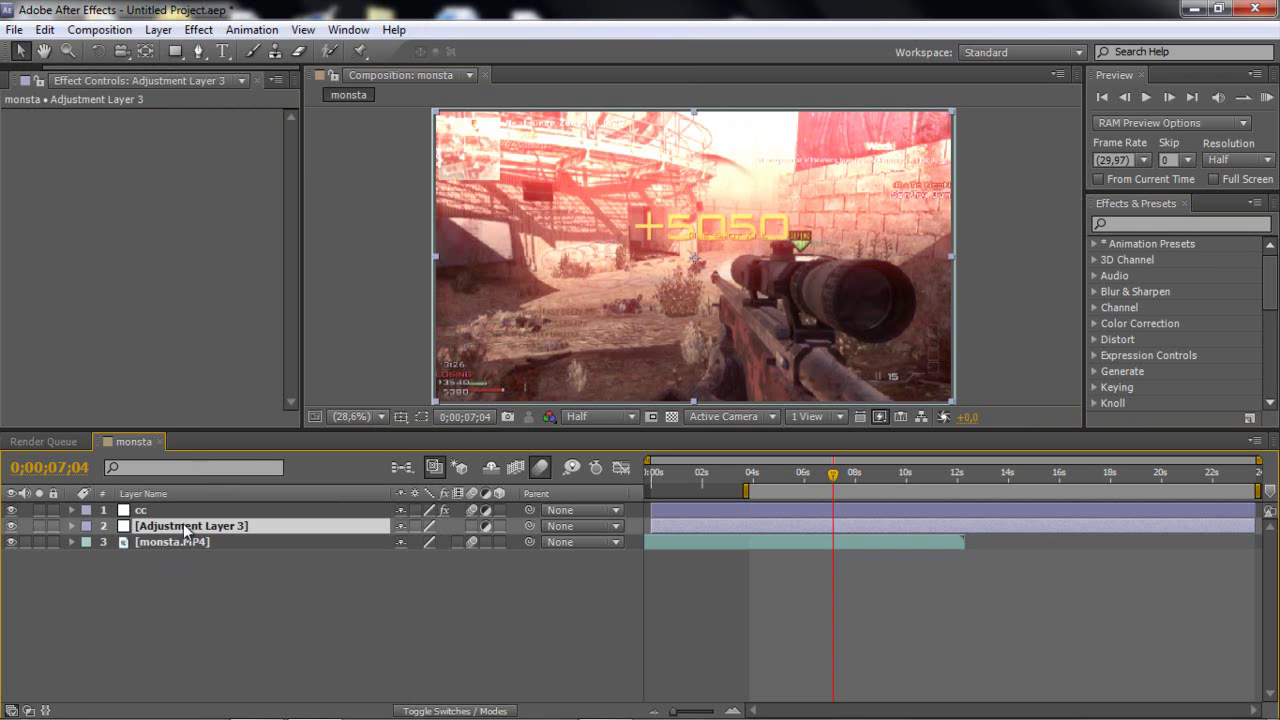
# Rename the adjustment layer to 'Colour Flashes'
pyautogui.rightClick(185, 530)
pyautogui.click(238, 697)
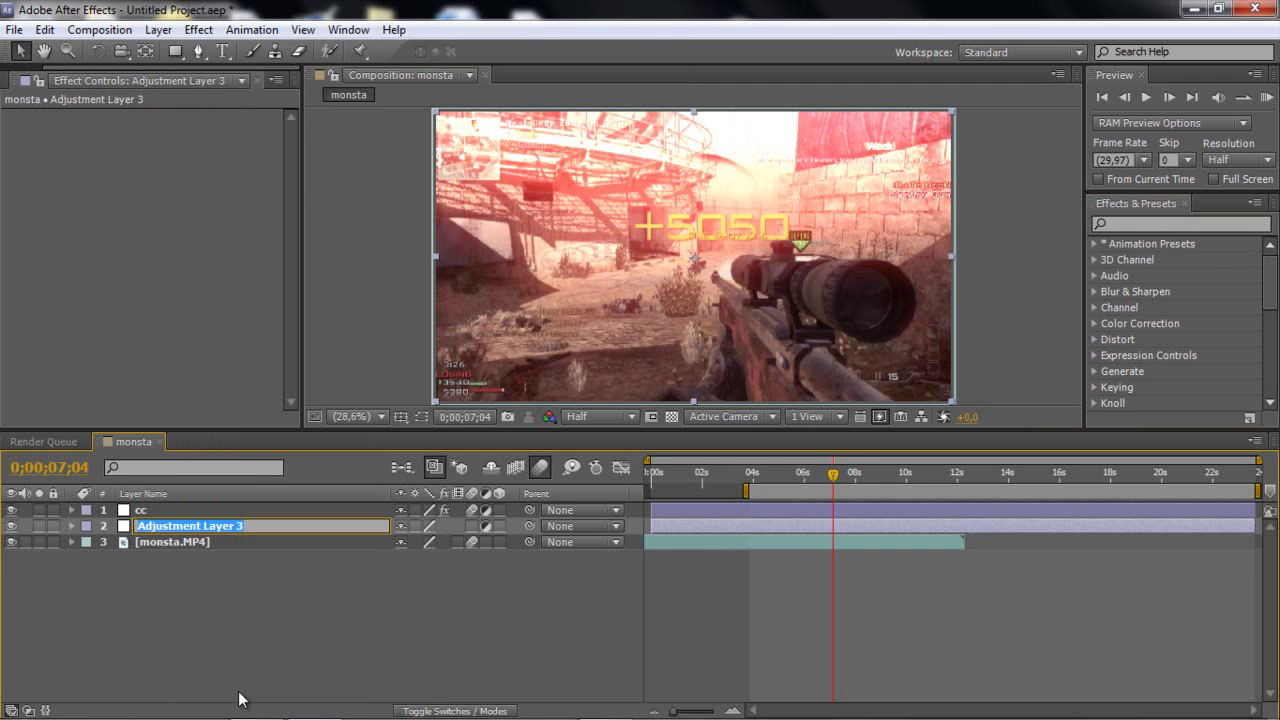
pyautogui.press('capslock')
pyautogui.write('C')
pyautogui.press('capslock')
pyautogui.write('oloru')
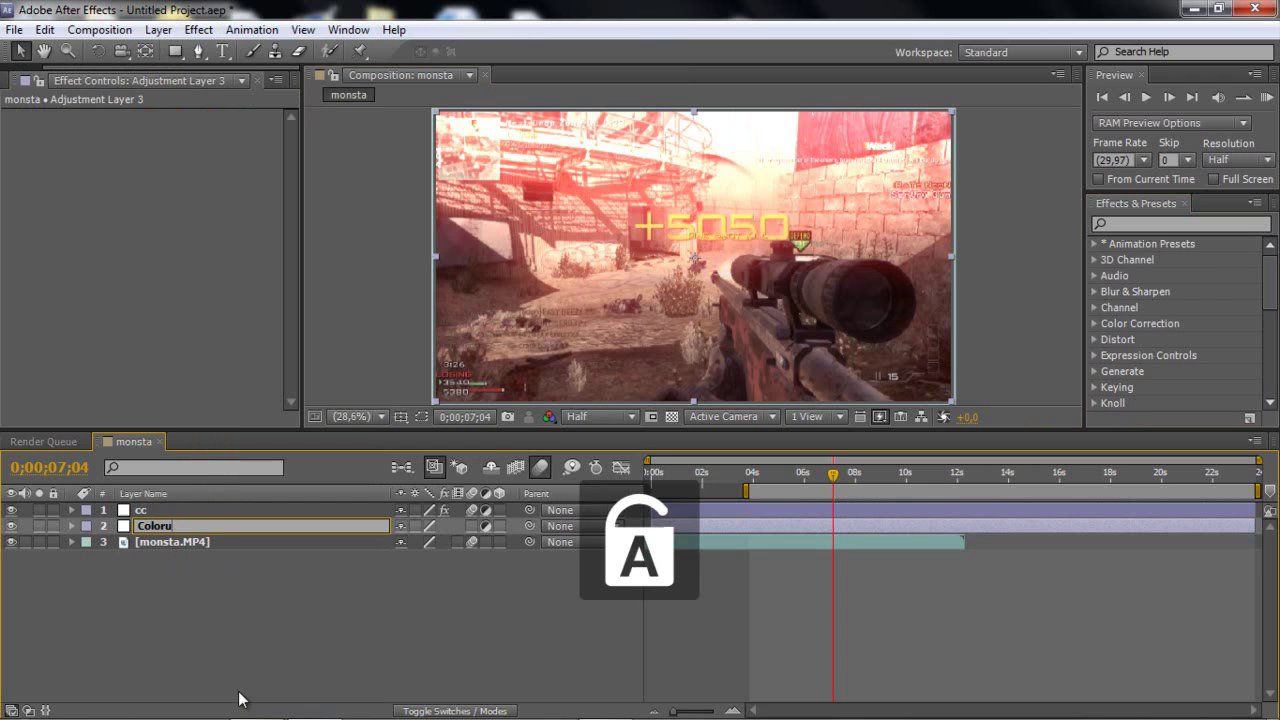
pyautogui.press('BackSpace')
pyautogui.press('BackSpace')
pyautogui.write('ur')
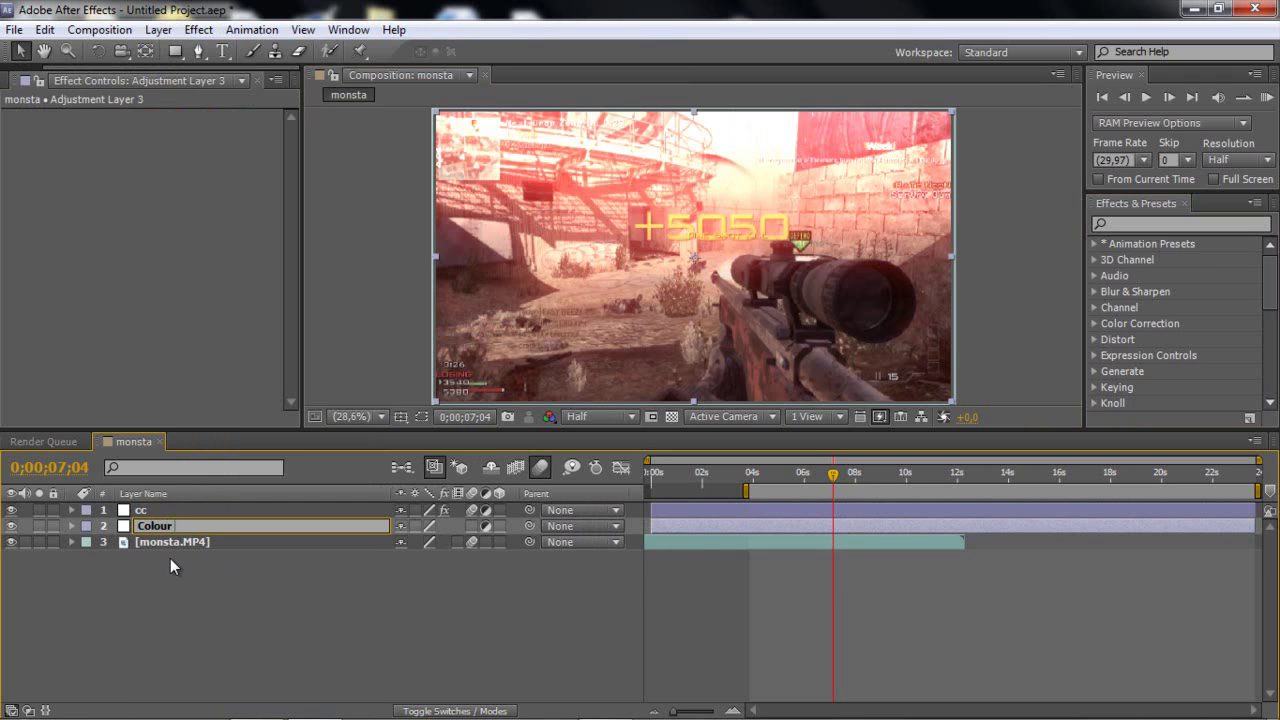
pyautogui.write(' Flasher')
pyautogui.press('BackSpace')
pyautogui.write('s')
pyautogui.click(173, 544)
pyautogui.click(203, 527)
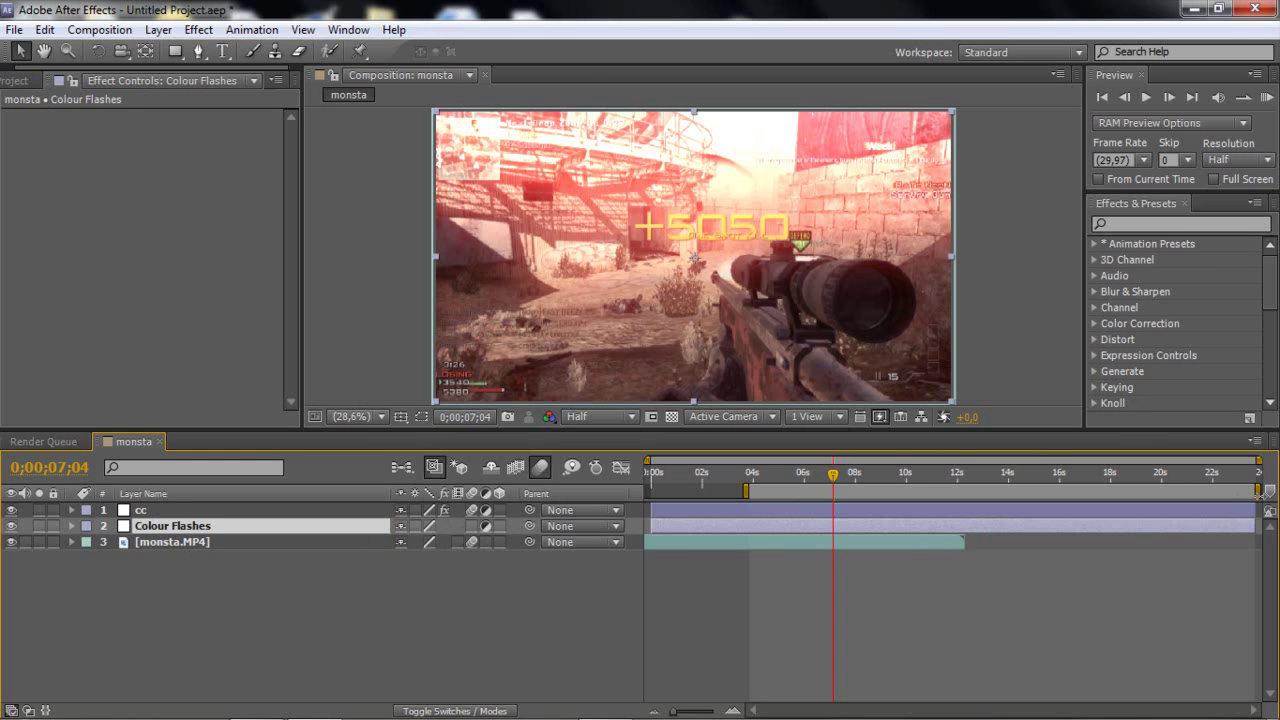
# Set the work area to 0–12 seconds and trim the composition to it
pyautogui.moveTo(1258, 490); pyautogui.dragTo(966, 490)
pyautogui.moveTo(745, 490); pyautogui.dragTo(650, 490)
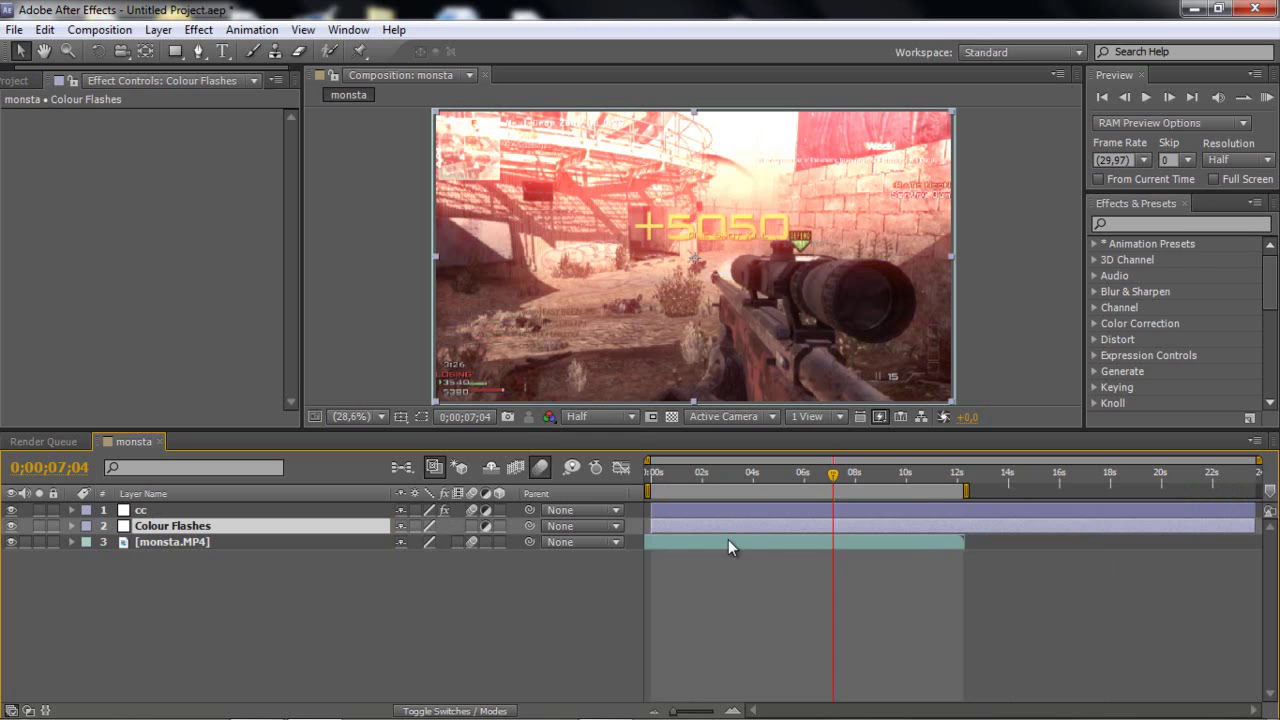
pyautogui.rightClick(762, 496)
pyautogui.click(826, 550)
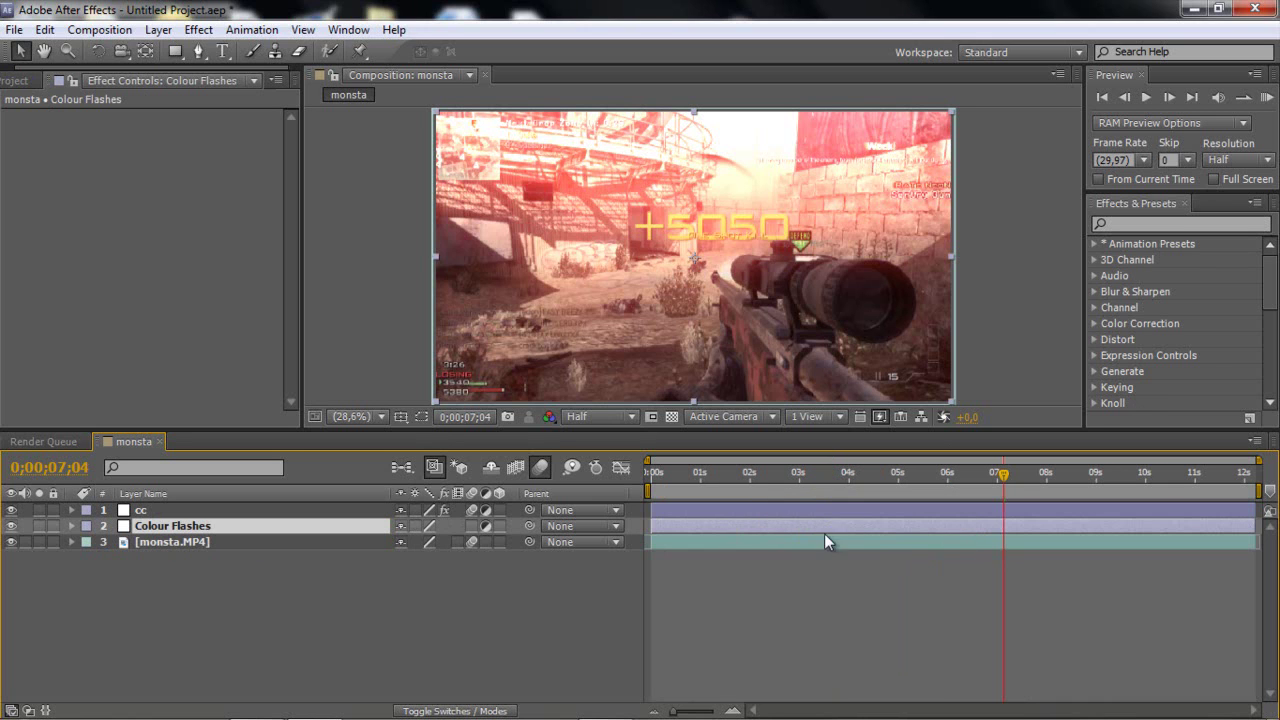
# Apply 4-Color Gradient from Effects & Presets to the Colour Flashes layer
pyautogui.click(875, 542)
pyautogui.click(880, 526)
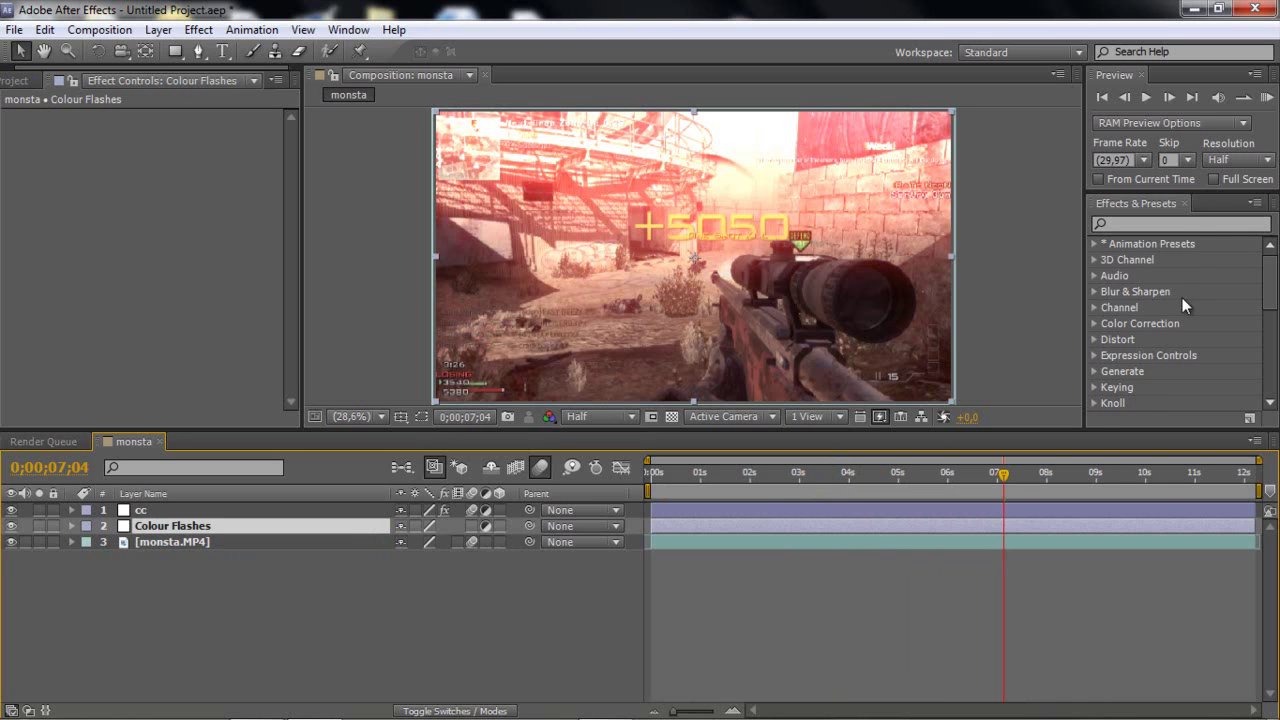
pyautogui.click(1191, 222)
pyautogui.write('4g')
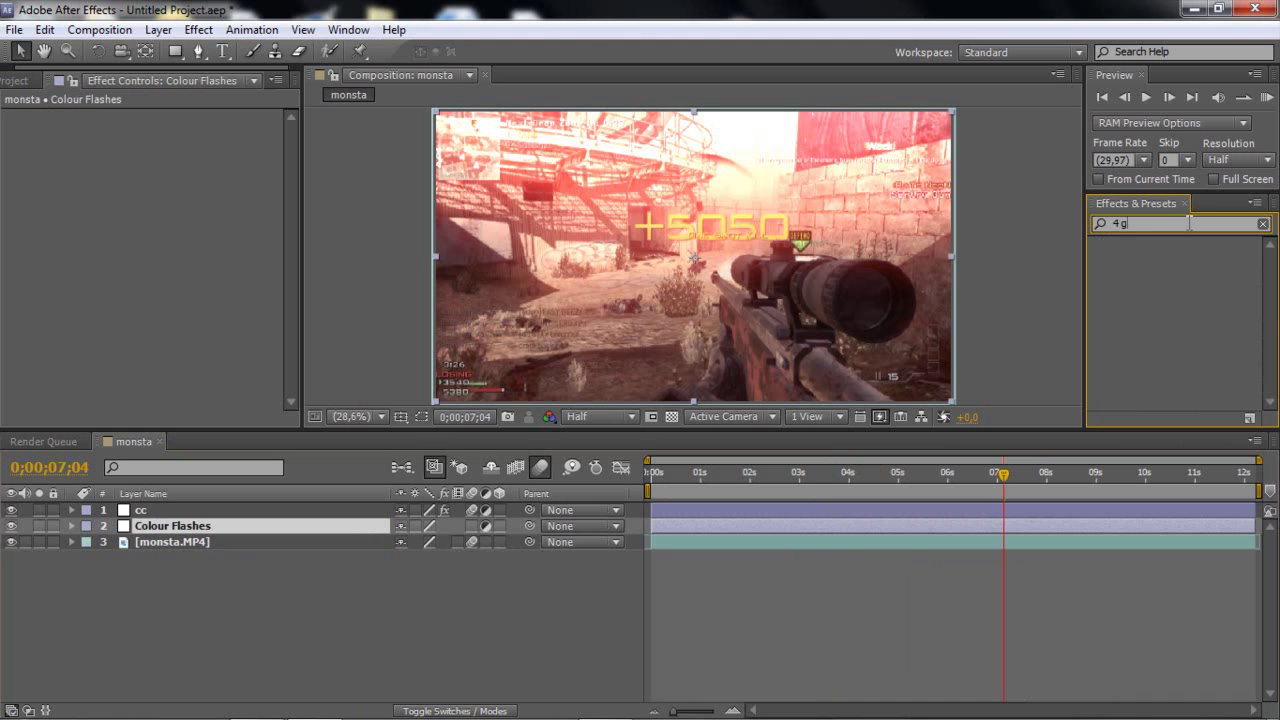
pyautogui.press('BackSpace')
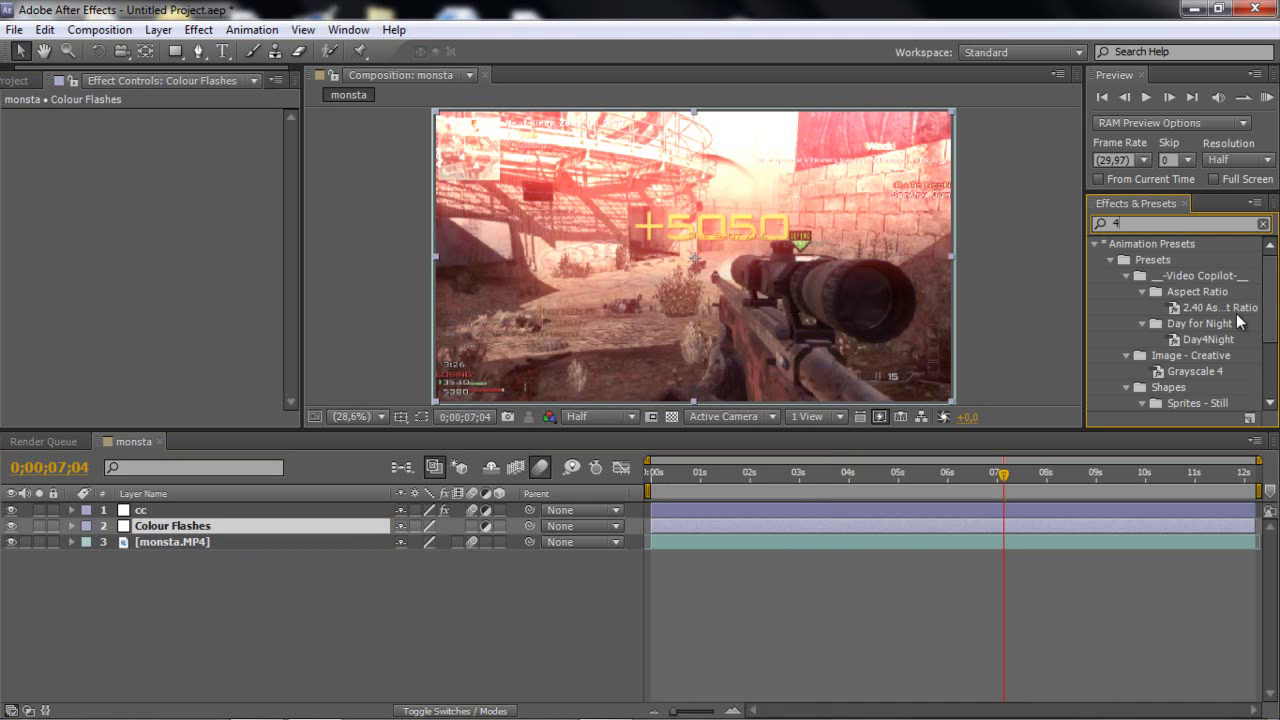
pyautogui.scroll(-2, 1239, 320)
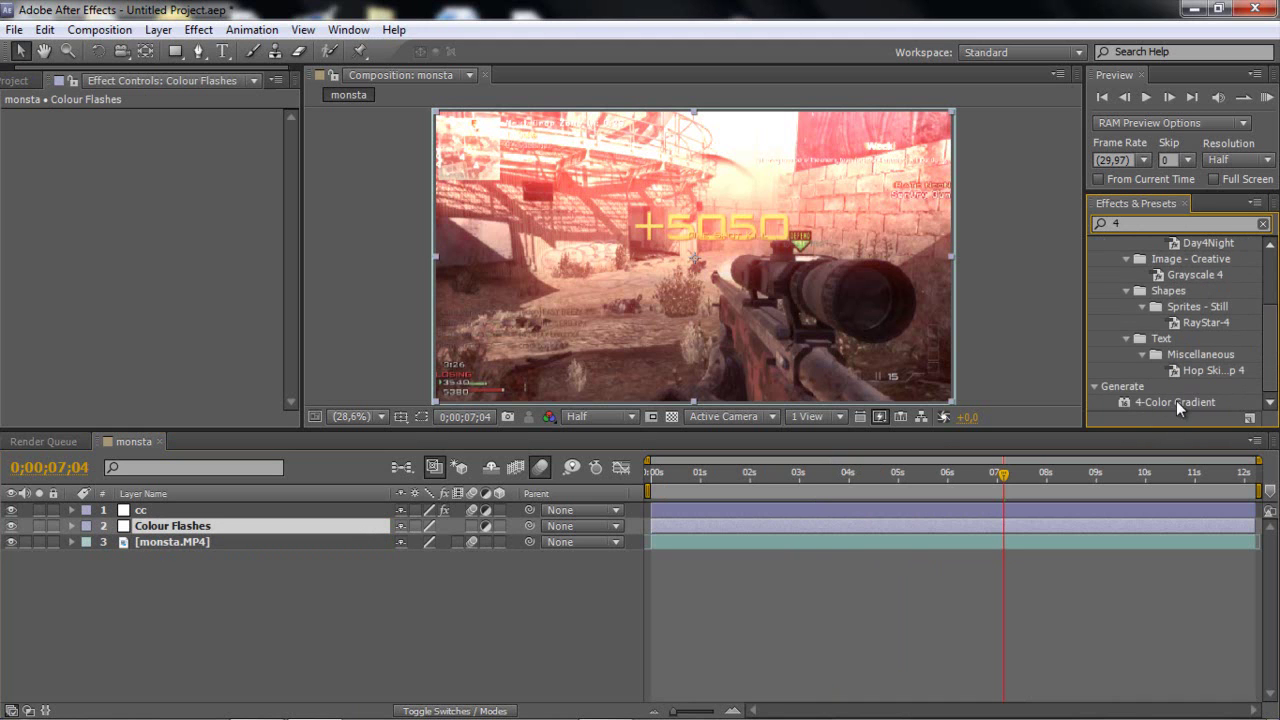
pyautogui.moveTo(1180, 402); pyautogui.dragTo(955, 529)
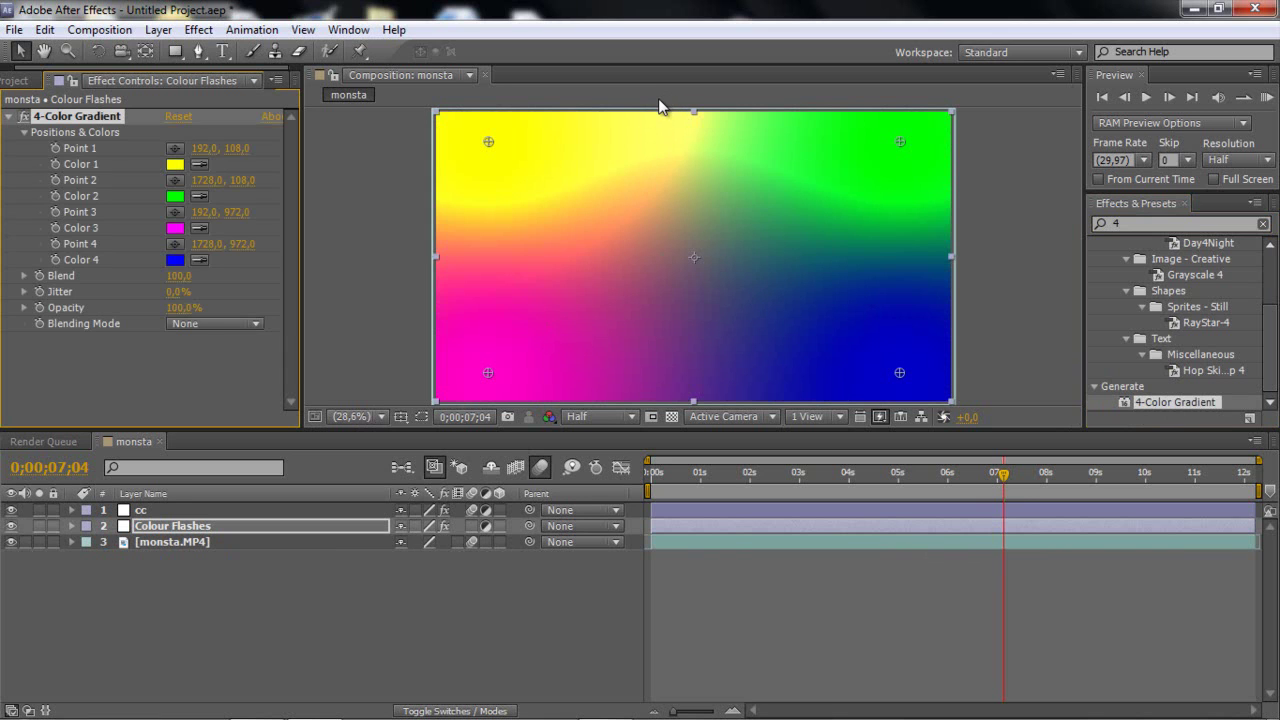
# Set the 4-Color Gradient's Color 1 to red and Color 3 to yellow
pyautogui.click(176, 165)
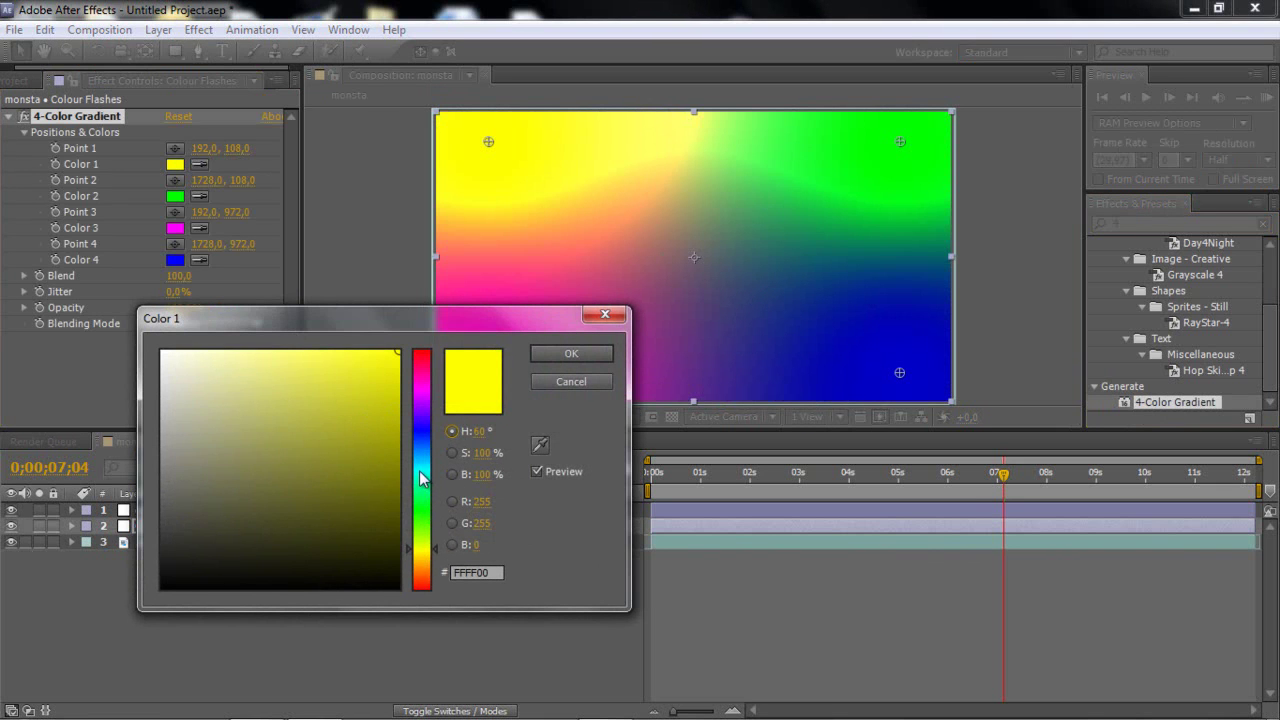
pyautogui.moveTo(421, 458); pyautogui.dragTo(434, 267)
pyautogui.click(571, 354)
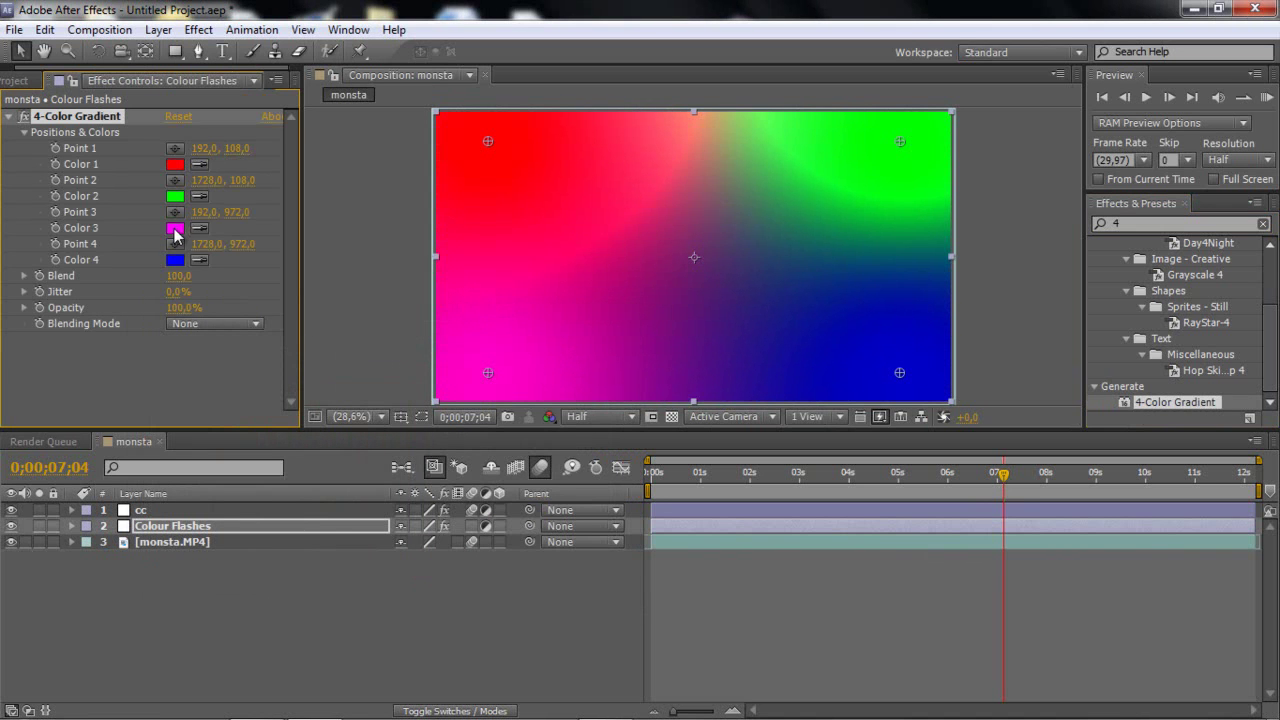
pyautogui.click(176, 228)
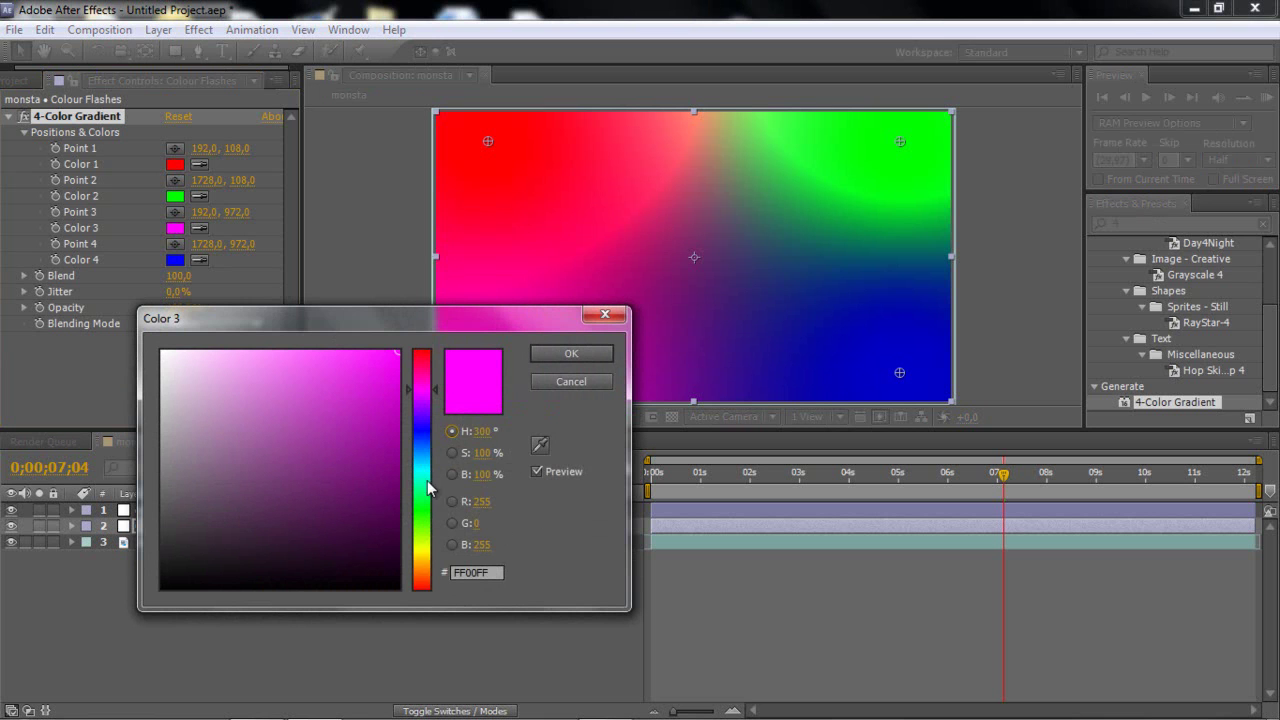
pyautogui.click(423, 549)
pyautogui.click(553, 350)
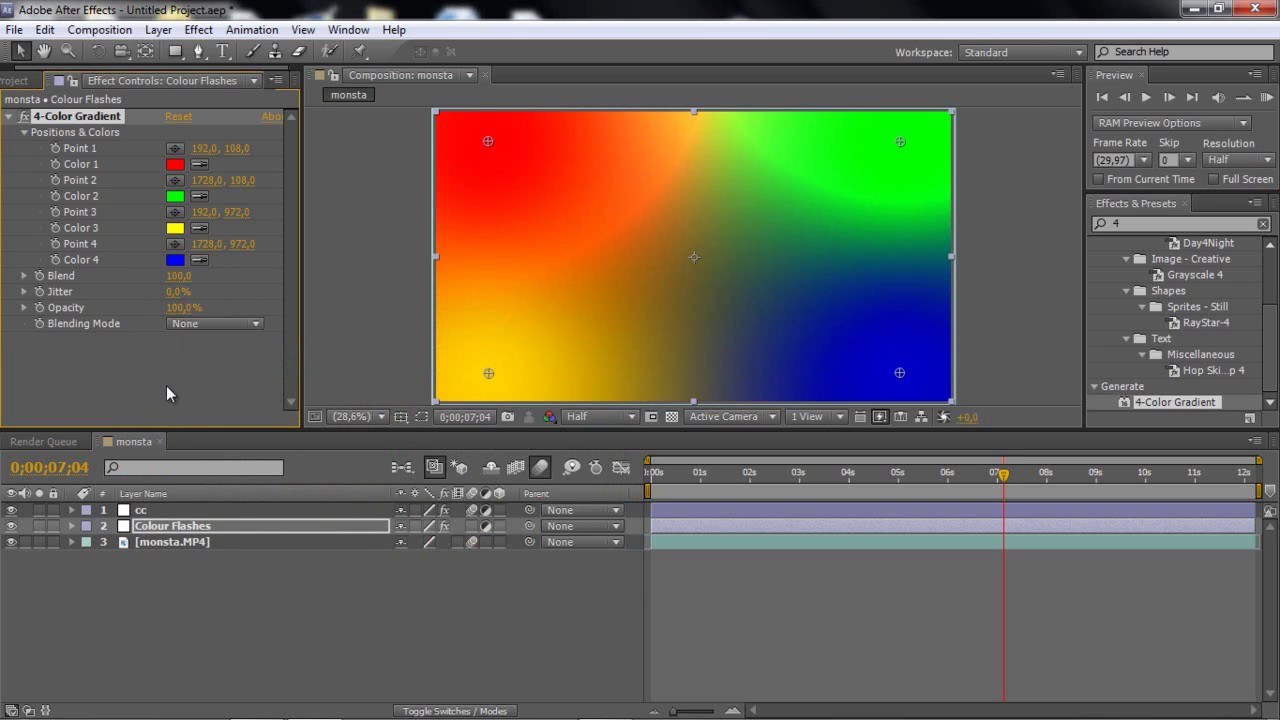
pyautogui.click(204, 321)
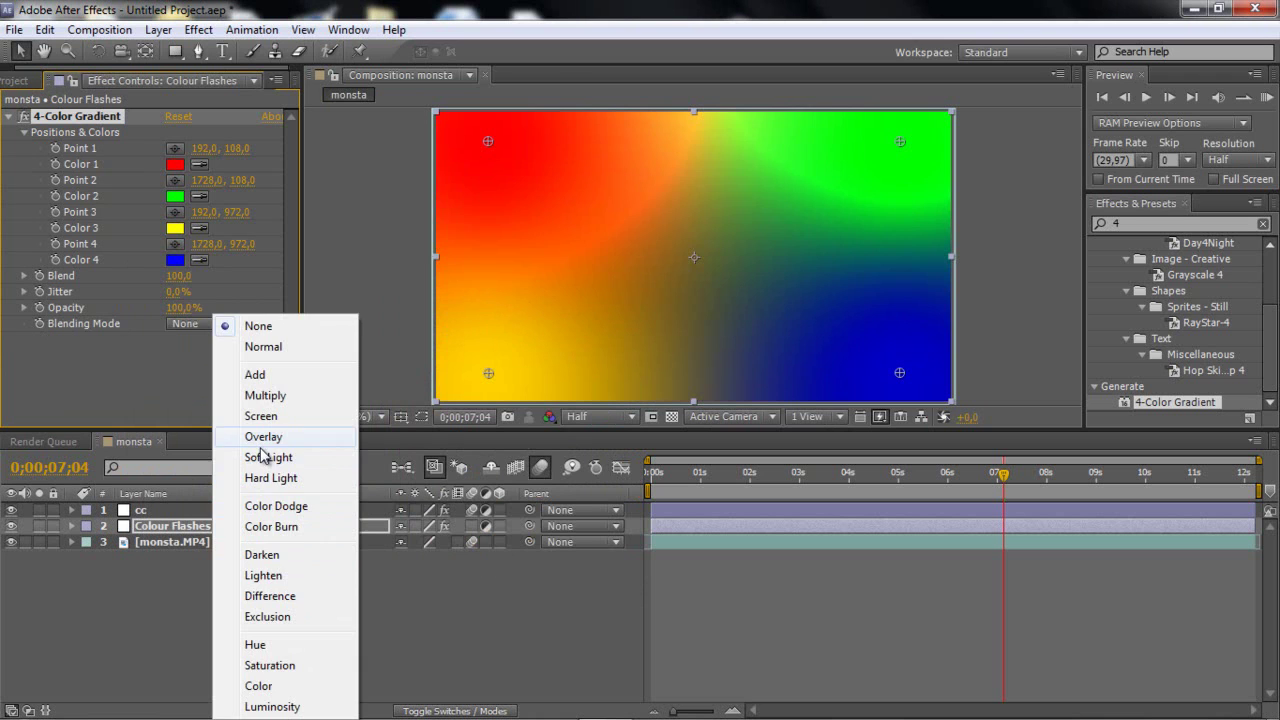
# Try Screen and Add blending modes on the gradient, settling on Screen
pyautogui.click(262, 416)
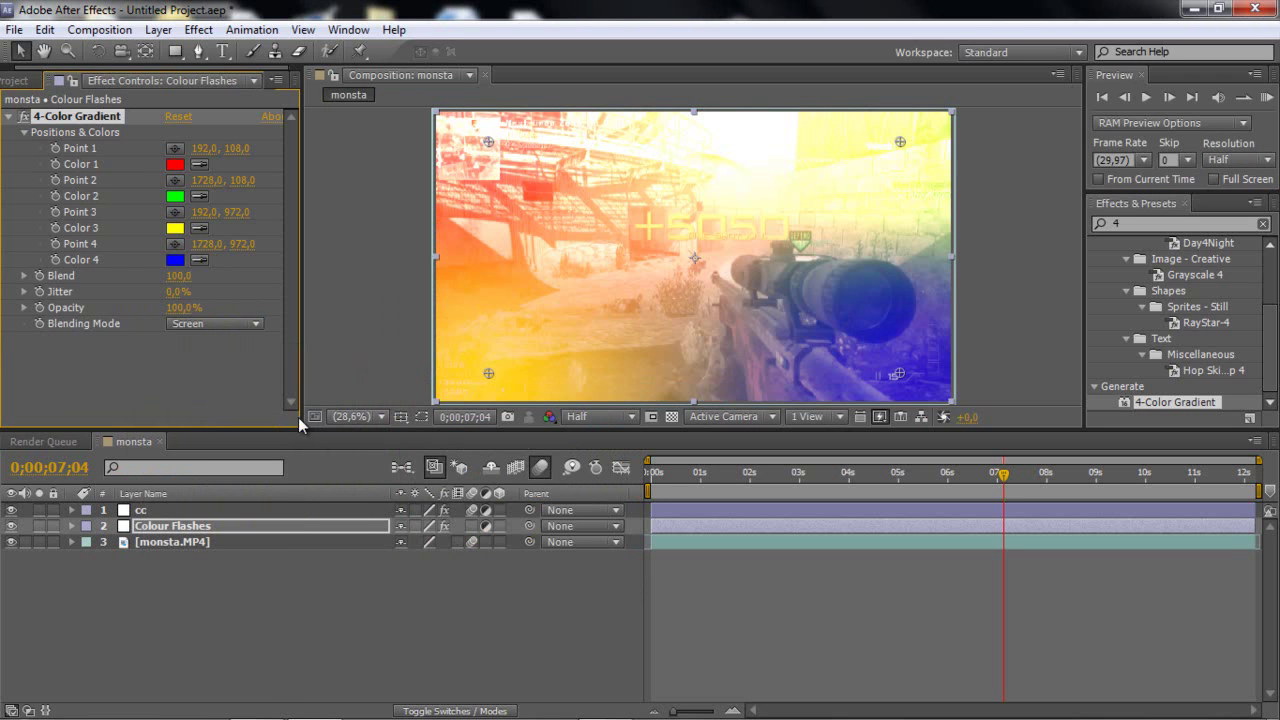
pyautogui.click(233, 324)
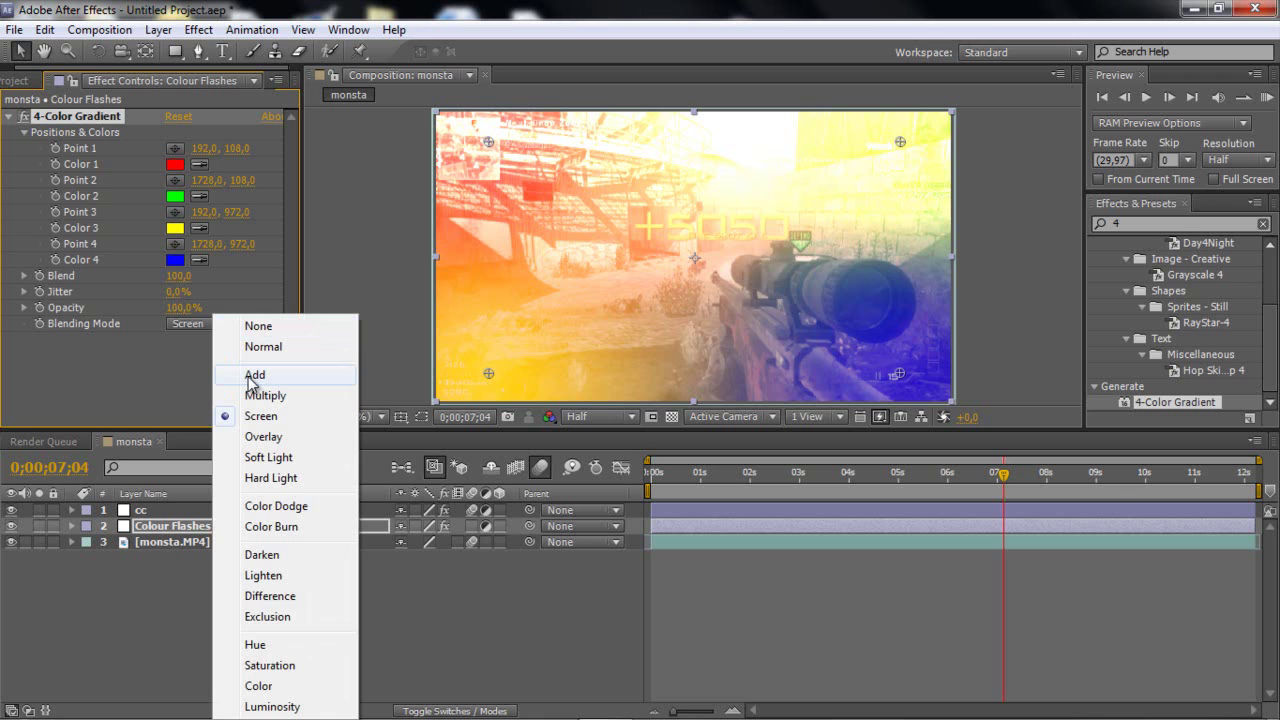
pyautogui.click(254, 375)
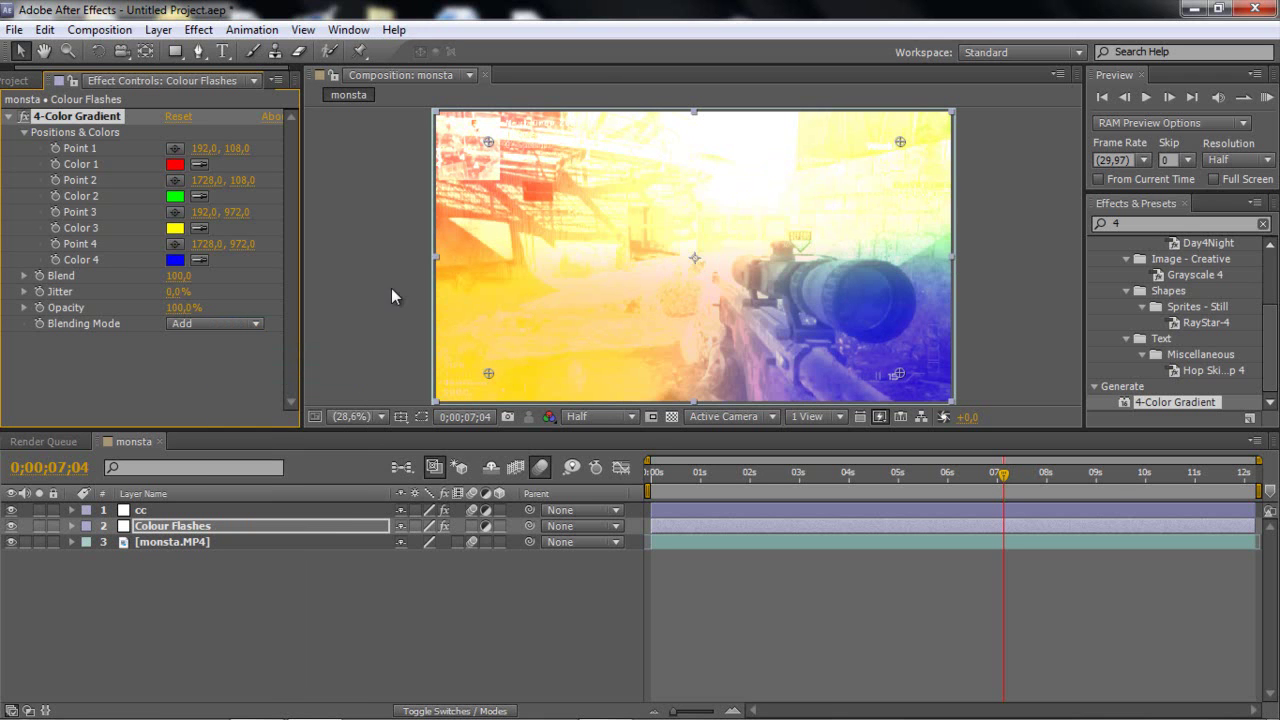
pyautogui.click(247, 326)
pyautogui.click(245, 413)
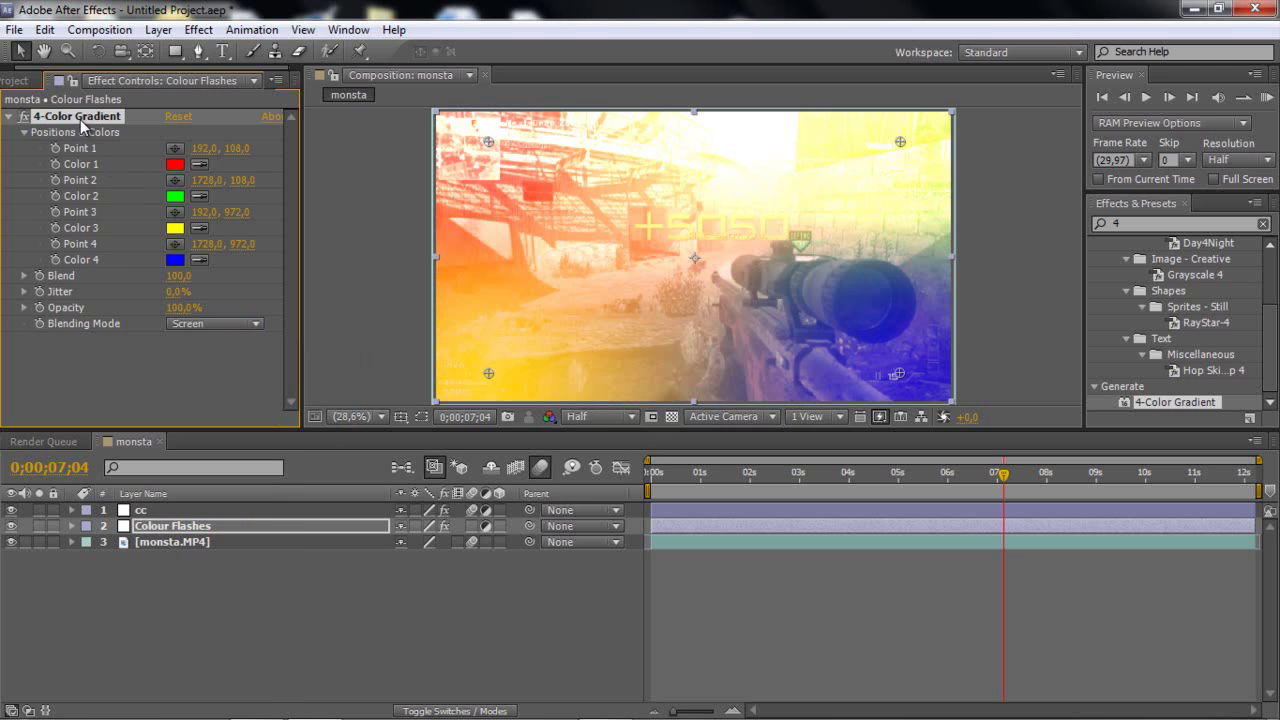
# Replace the gradient with a fresh 4-Color Gradient set to Screen blending mode
pyautogui.press('Delete')
pyautogui.moveTo(1189, 412); pyautogui.dragTo(1043, 521)
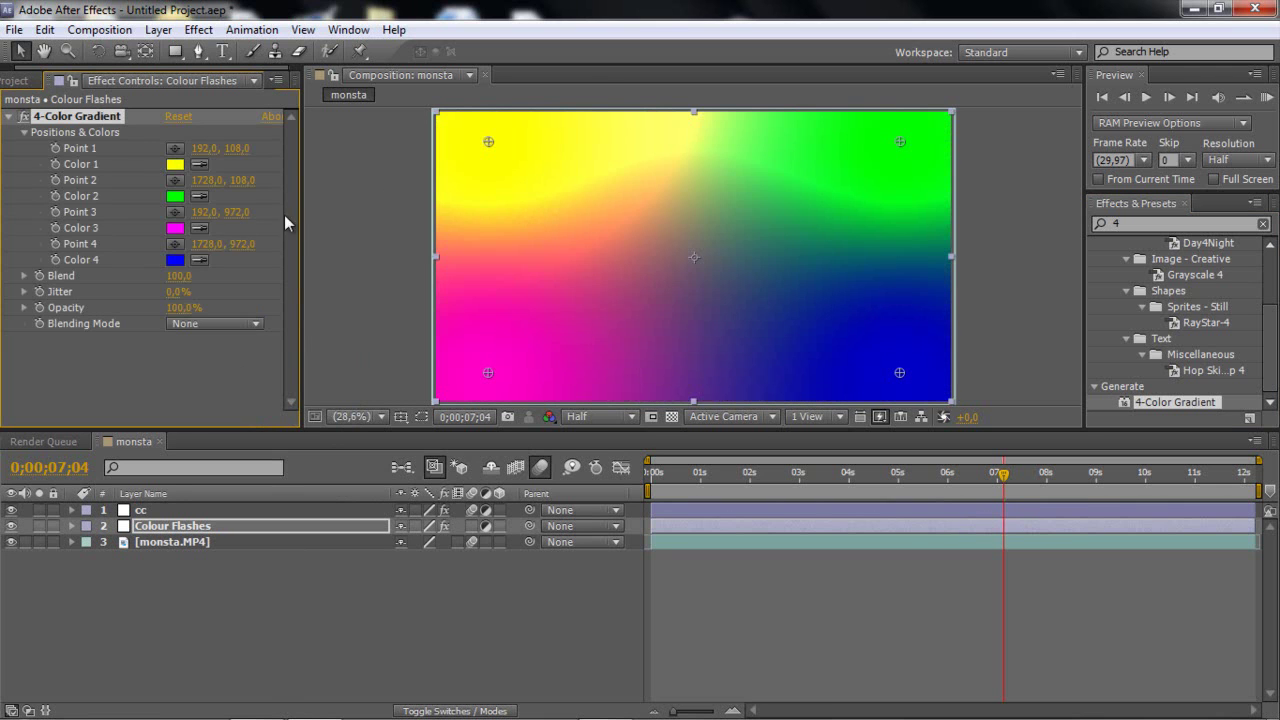
pyautogui.click(183, 324)
pyautogui.click(268, 417)
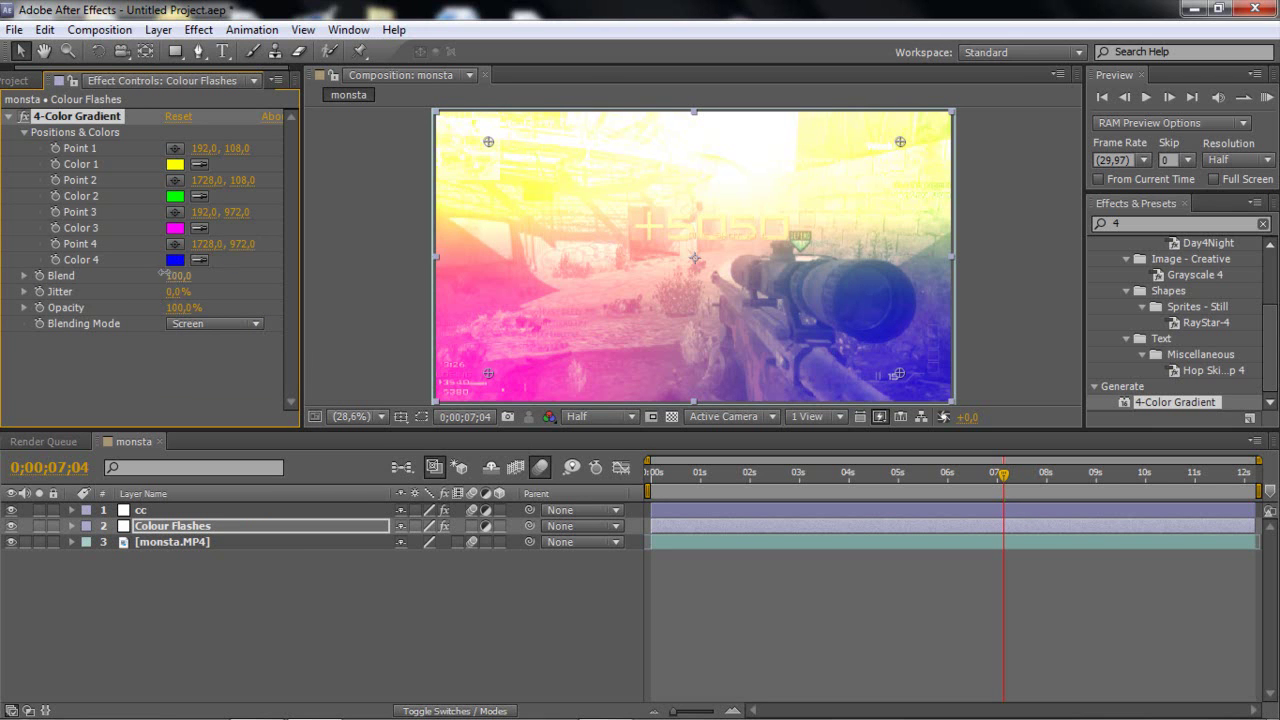
# Set the gradient's Blend to 100, leaving Jitter at 0
pyautogui.moveTo(172, 276); pyautogui.dragTo(433, 272)
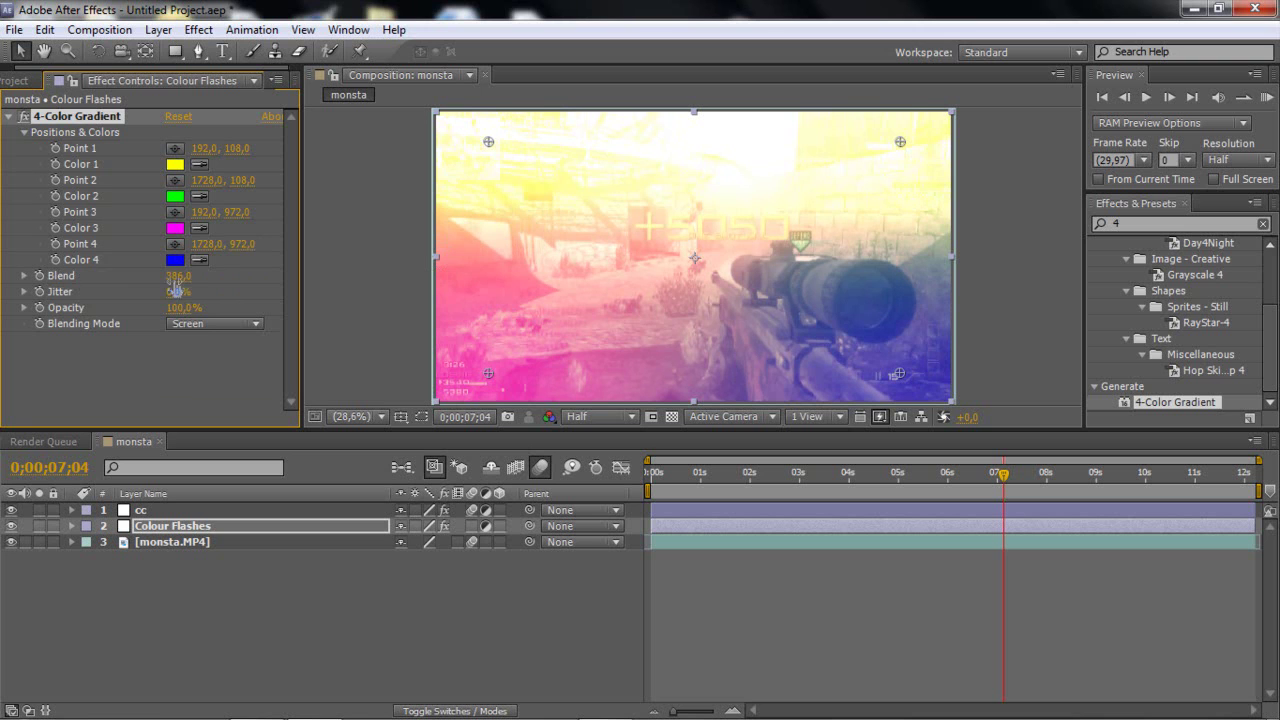
pyautogui.click(178, 276)
pyautogui.write('100')
pyautogui.press('Return')
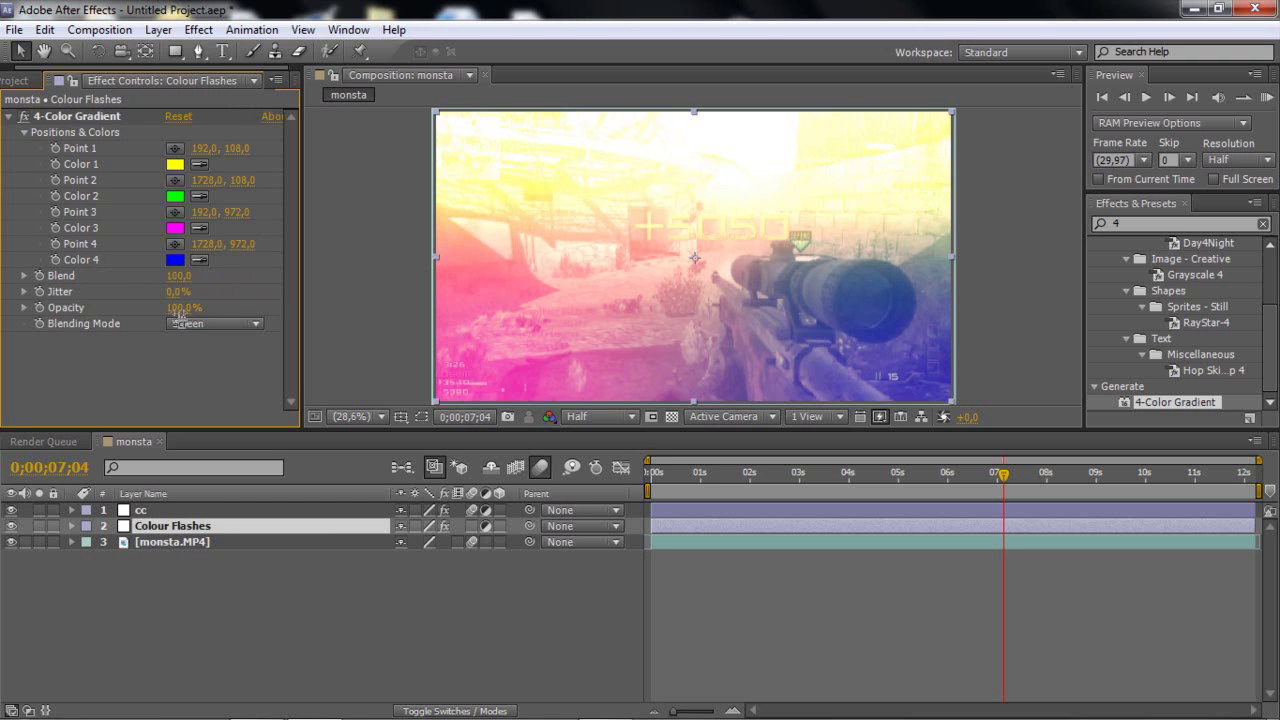
pyautogui.moveTo(178, 291); pyautogui.dragTo(138, 293)
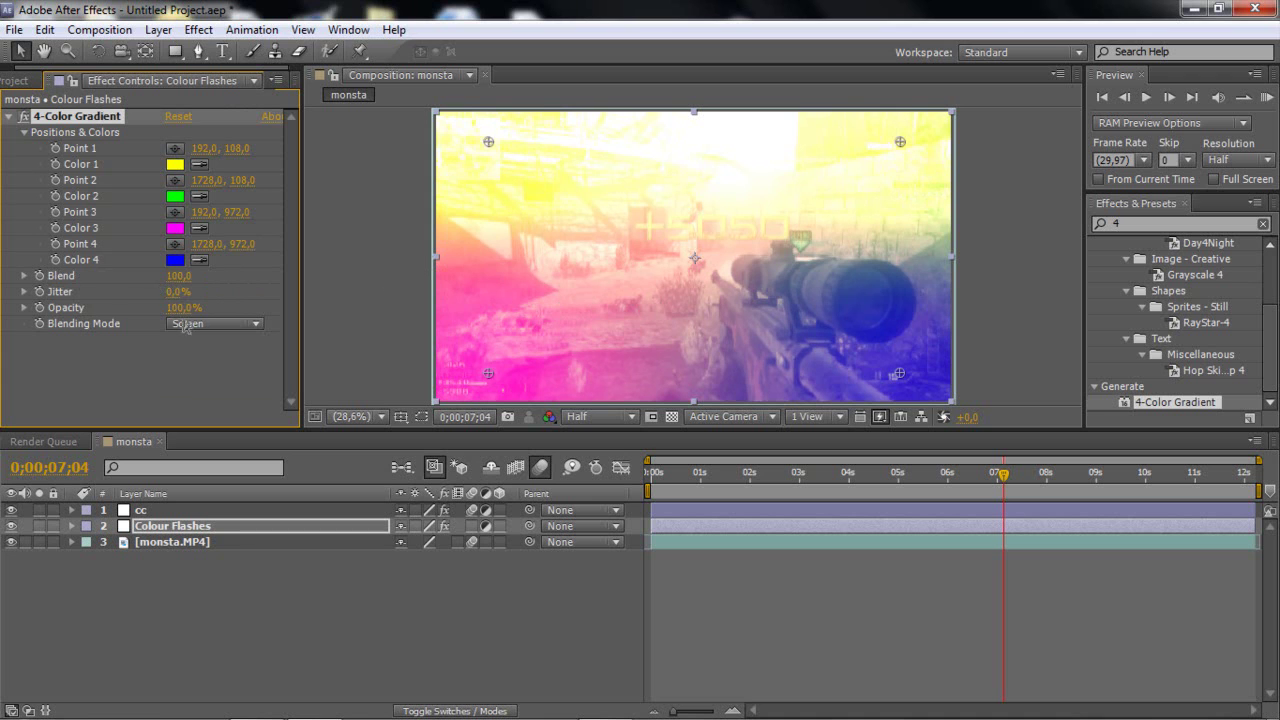
pyautogui.click(227, 526)
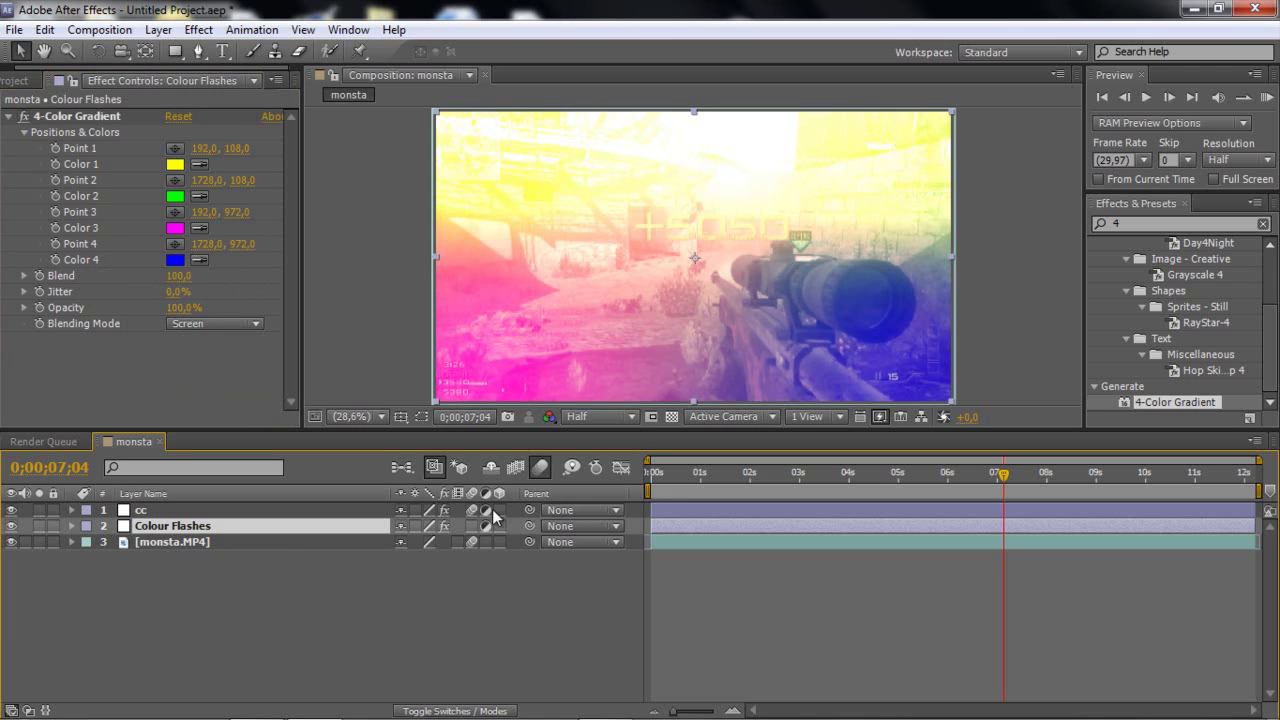
# Add a 0% Opacity keyframe on Colour Flashes at 0;00;06;18
pyautogui.moveTo(875, 474); pyautogui.dragTo(980, 510)
pyautogui.press('t')
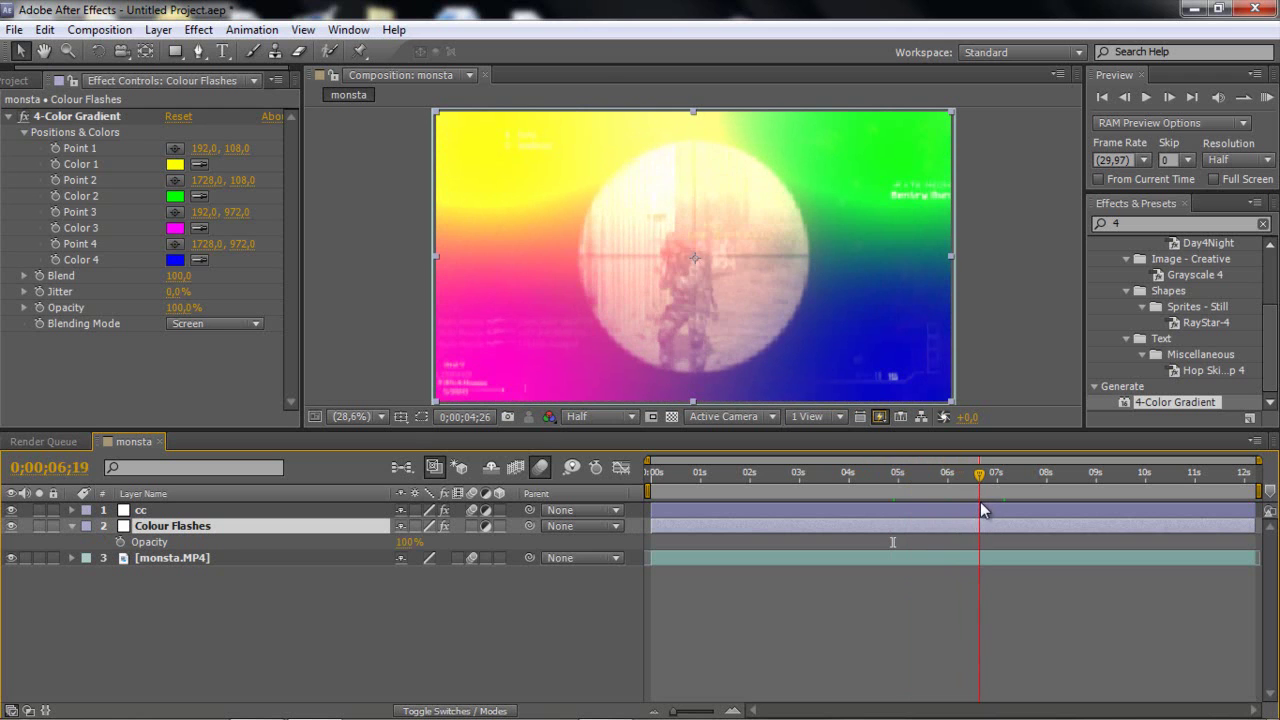
pyautogui.click(1123, 97)
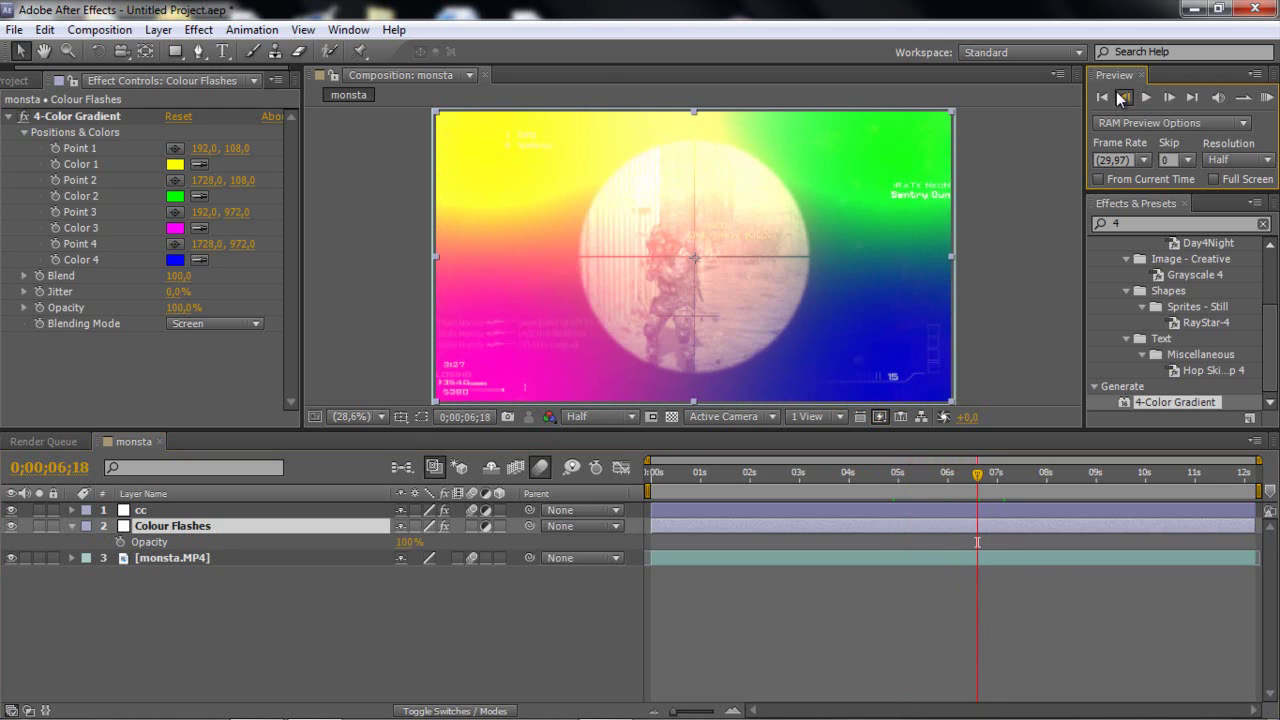
pyautogui.click(1123, 97)
pyautogui.click(1168, 97)
pyautogui.click(119, 541)
pyautogui.moveTo(408, 542); pyautogui.dragTo(380, 542)
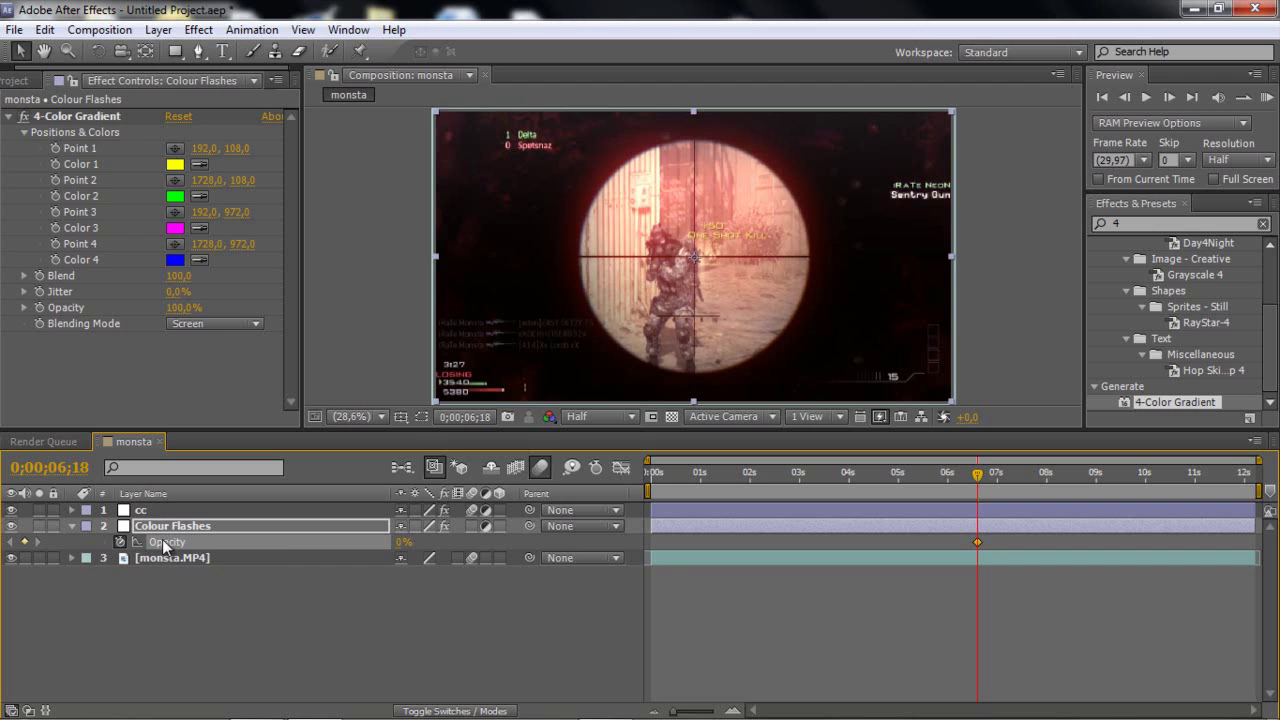
# Add Opacity keyframes of 100% at 6;22 and 0% at 7;12, then select them
pyautogui.click(1166, 96)
pyautogui.click(1166, 96)
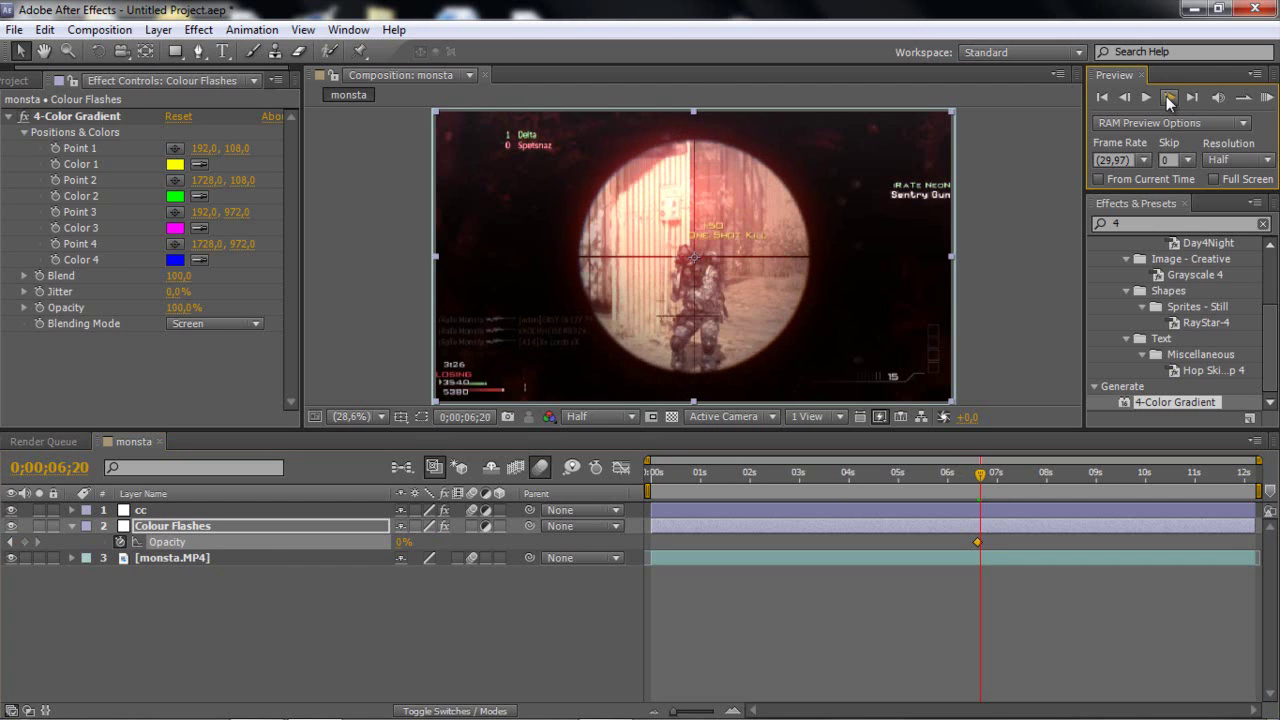
pyautogui.click(1166, 96)
pyautogui.click(1166, 96)
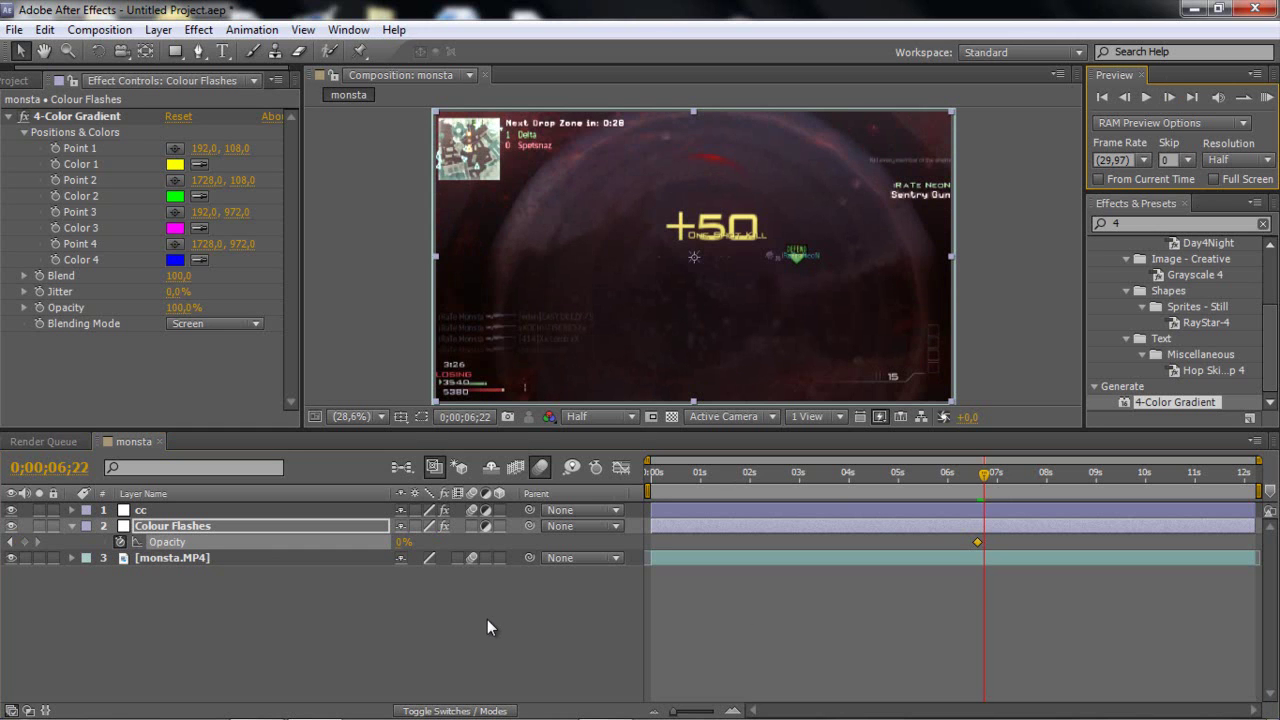
pyautogui.moveTo(401, 543); pyautogui.dragTo(1230, 559)
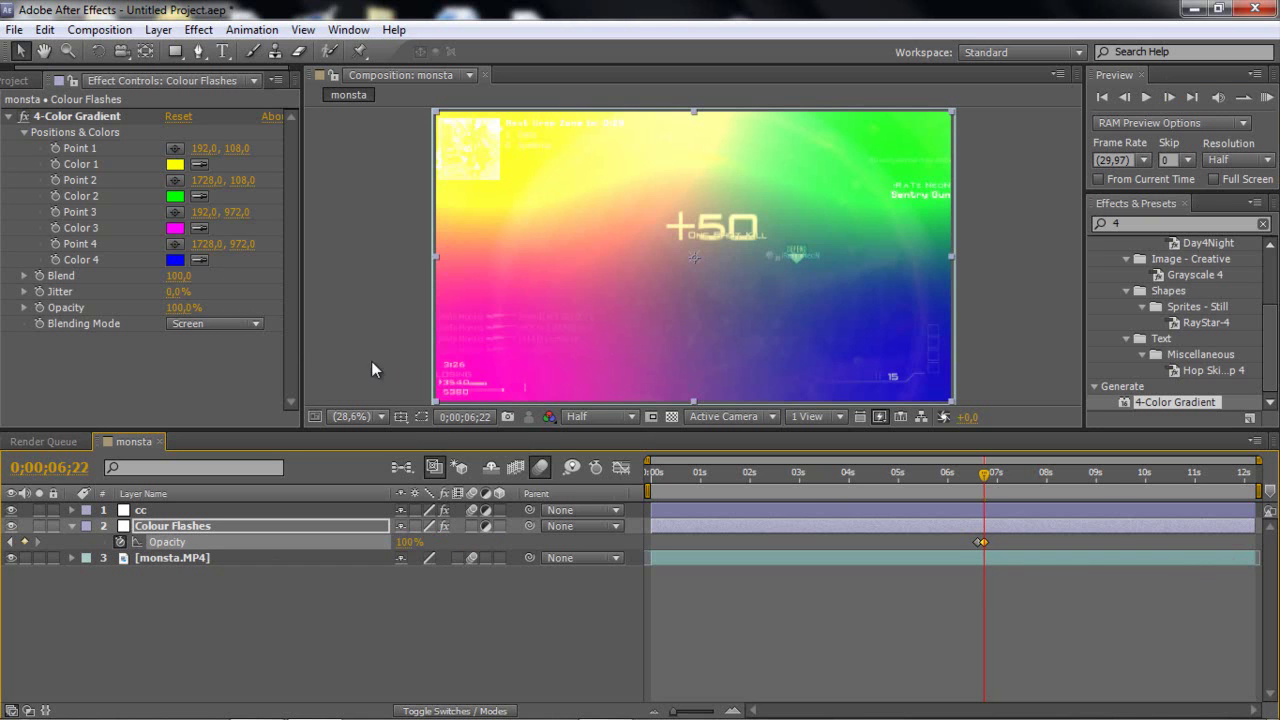
pyautogui.press('space')
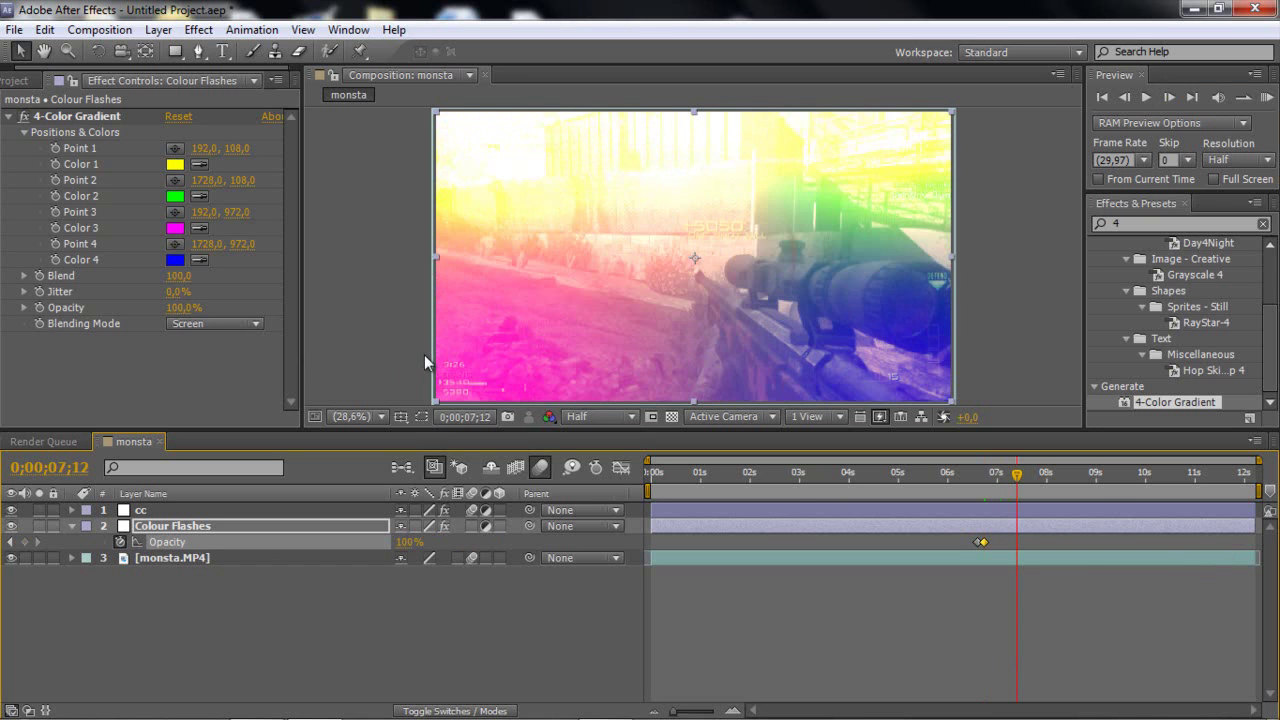
pyautogui.moveTo(400, 548); pyautogui.dragTo(376, 561)
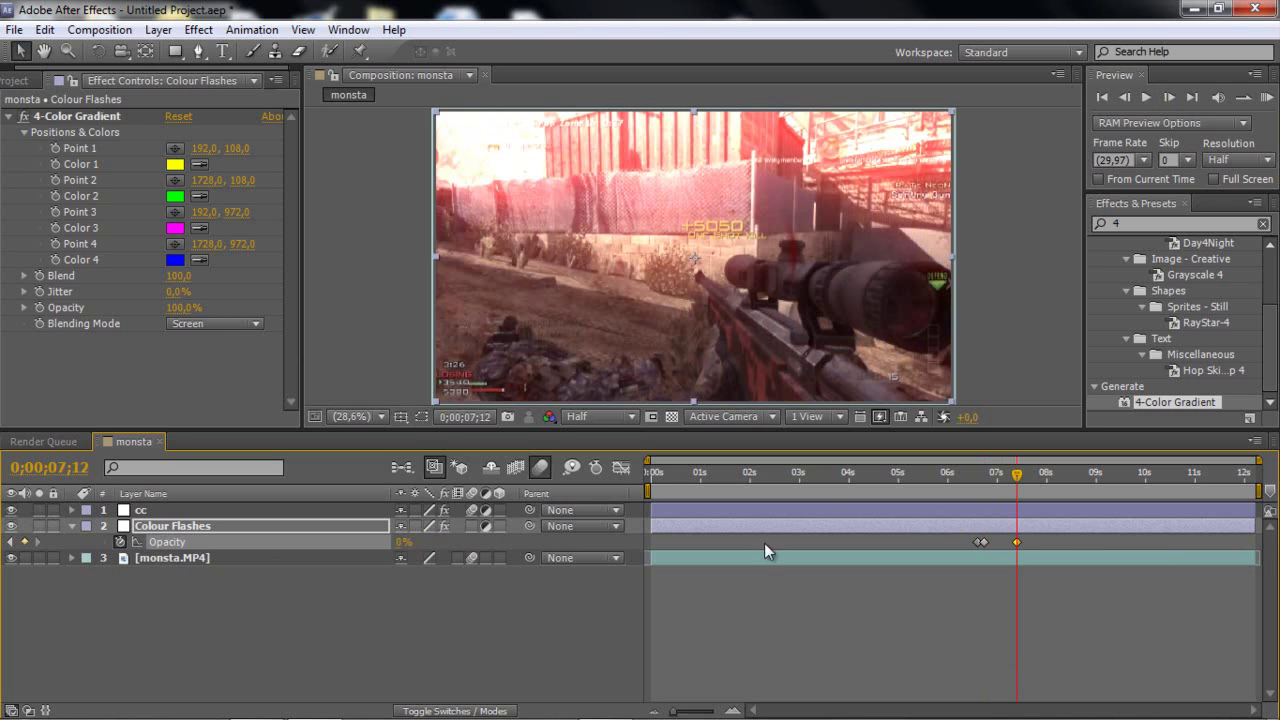
pyautogui.moveTo(1056, 541); pyautogui.dragTo(705, 538)
# Apply Easy Ease to the selected Opacity keyframes and review the flash at 6;19
pyautogui.rightClick(1017, 544)
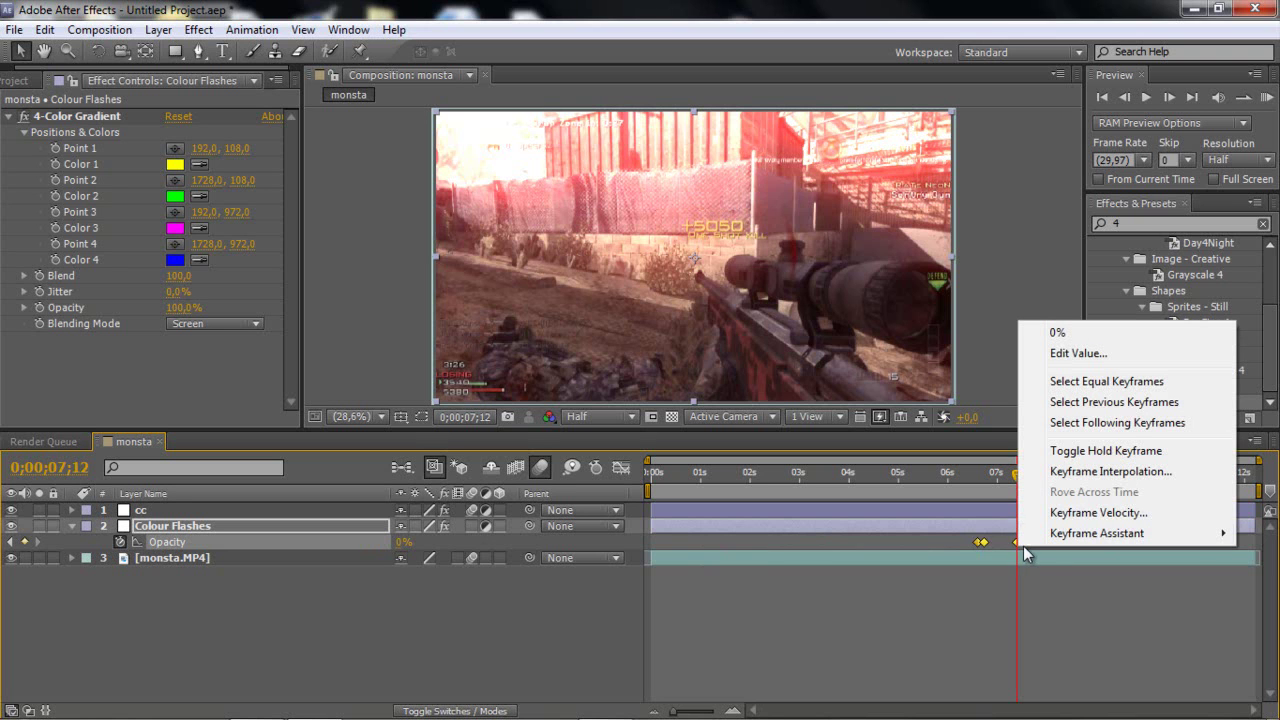
pyautogui.moveTo(1070, 536)
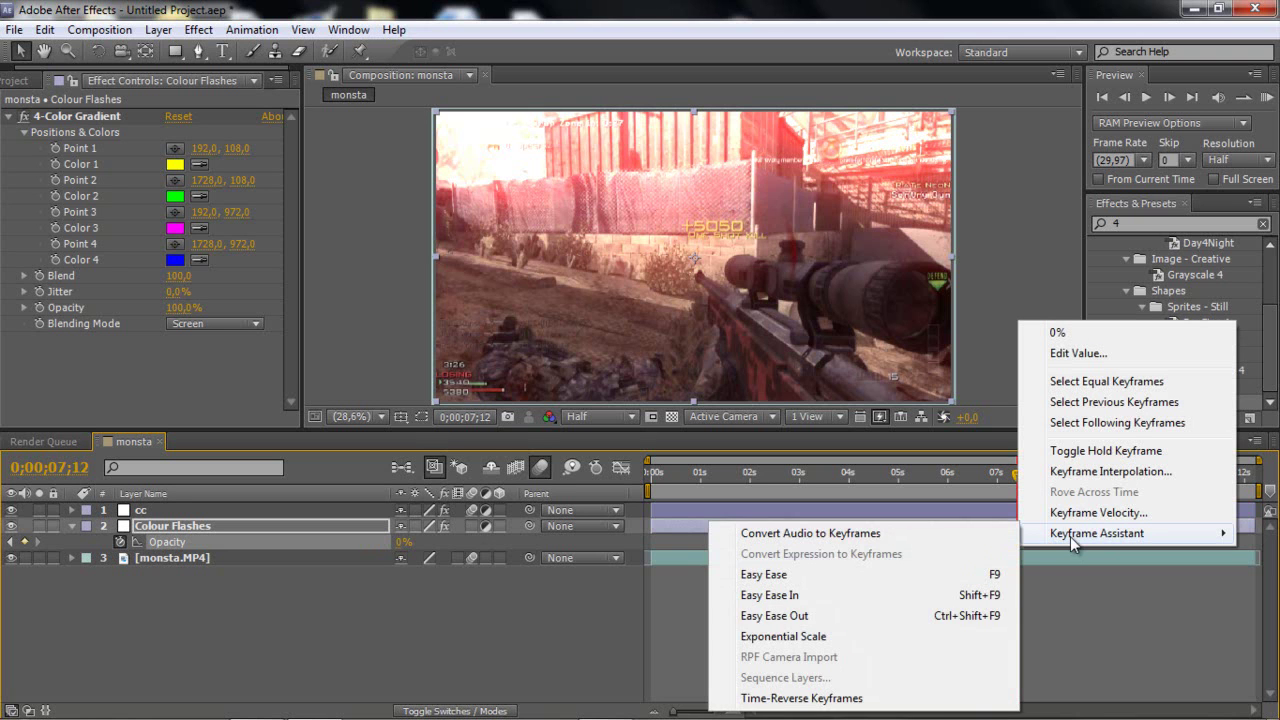
pyautogui.click(926, 575)
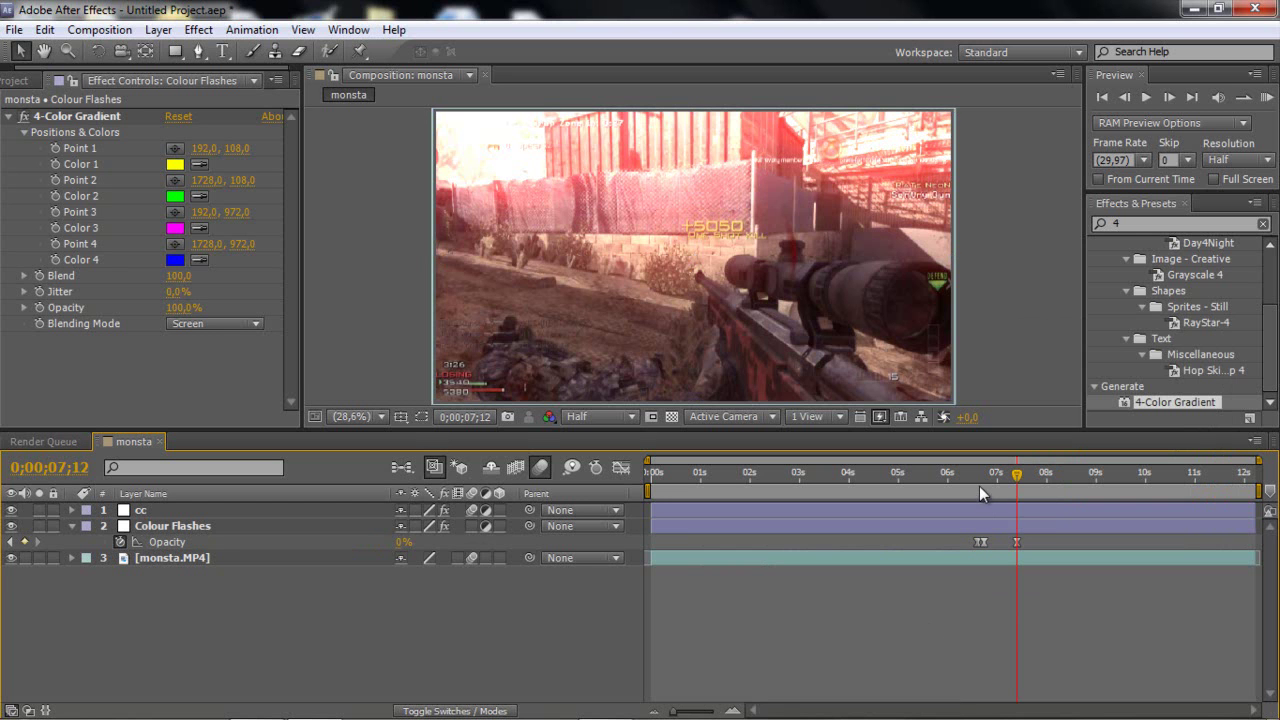
pyautogui.moveTo(979, 488); pyautogui.dragTo(1021, 488)
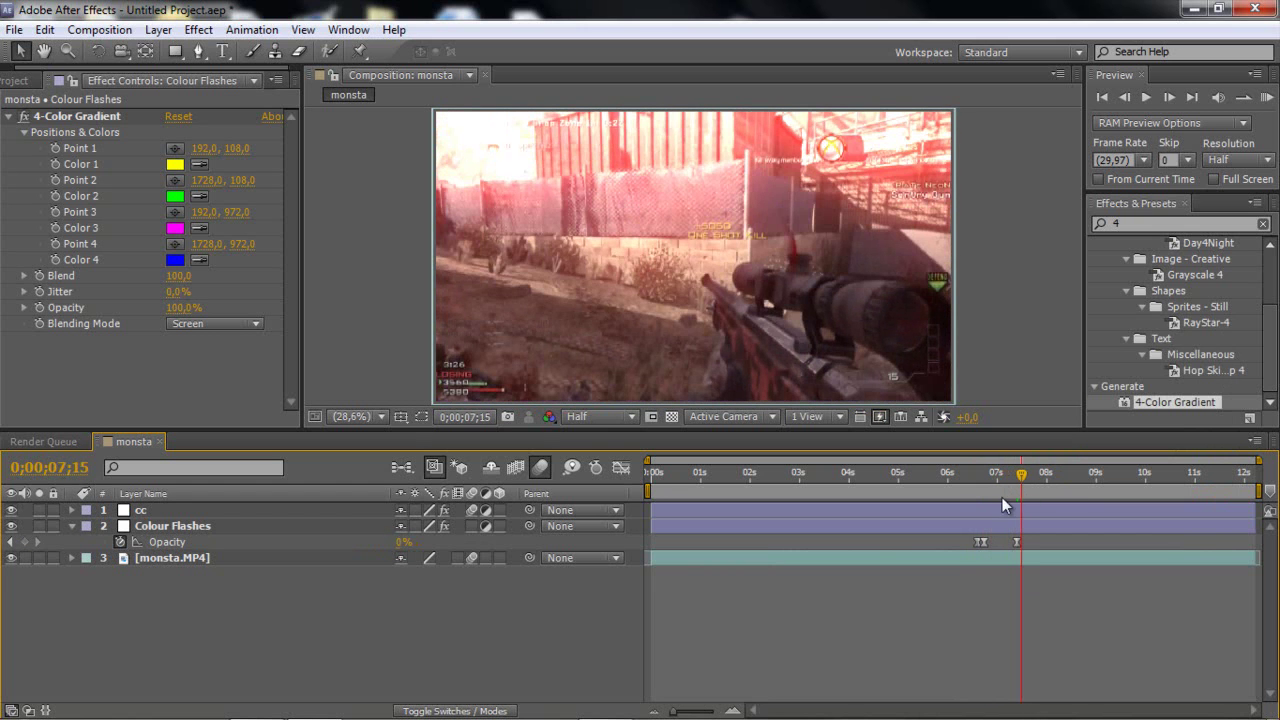
pyautogui.click(981, 474)
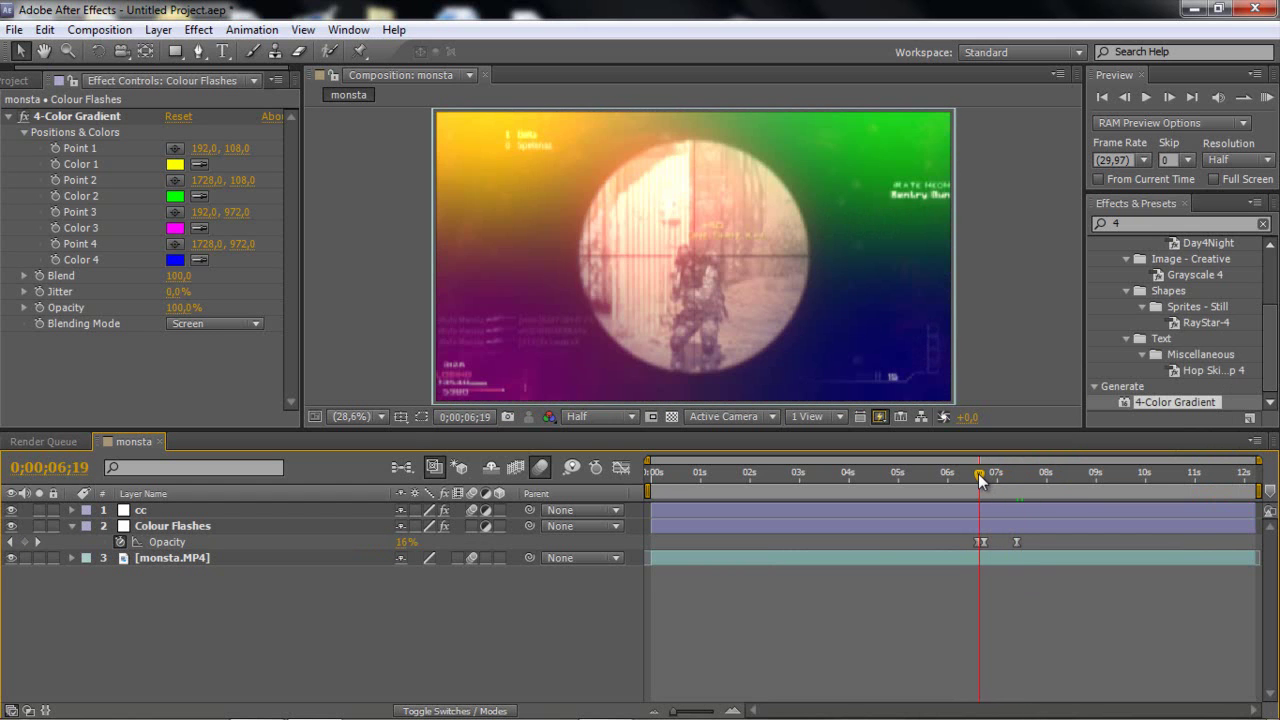
pyautogui.click(71, 524)
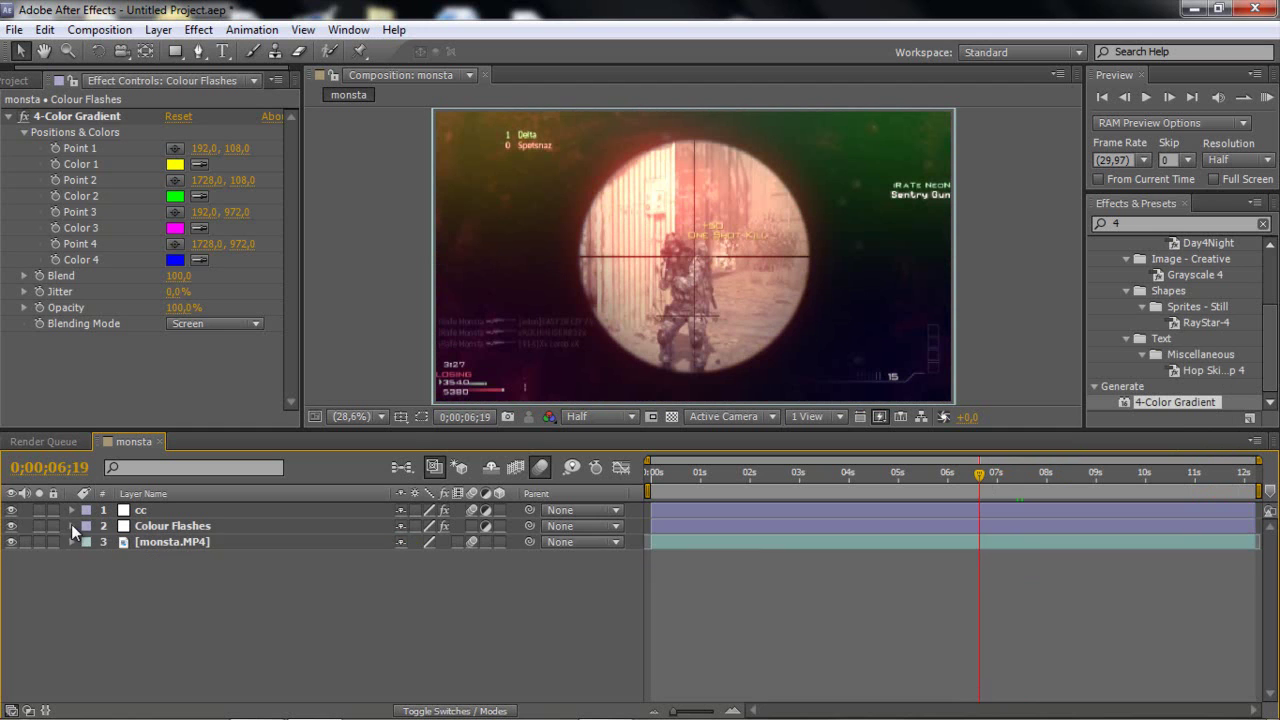
# Search Effects & Presets for CC Vector Blur and apply it to monsta.MP4
pyautogui.click(140, 542)
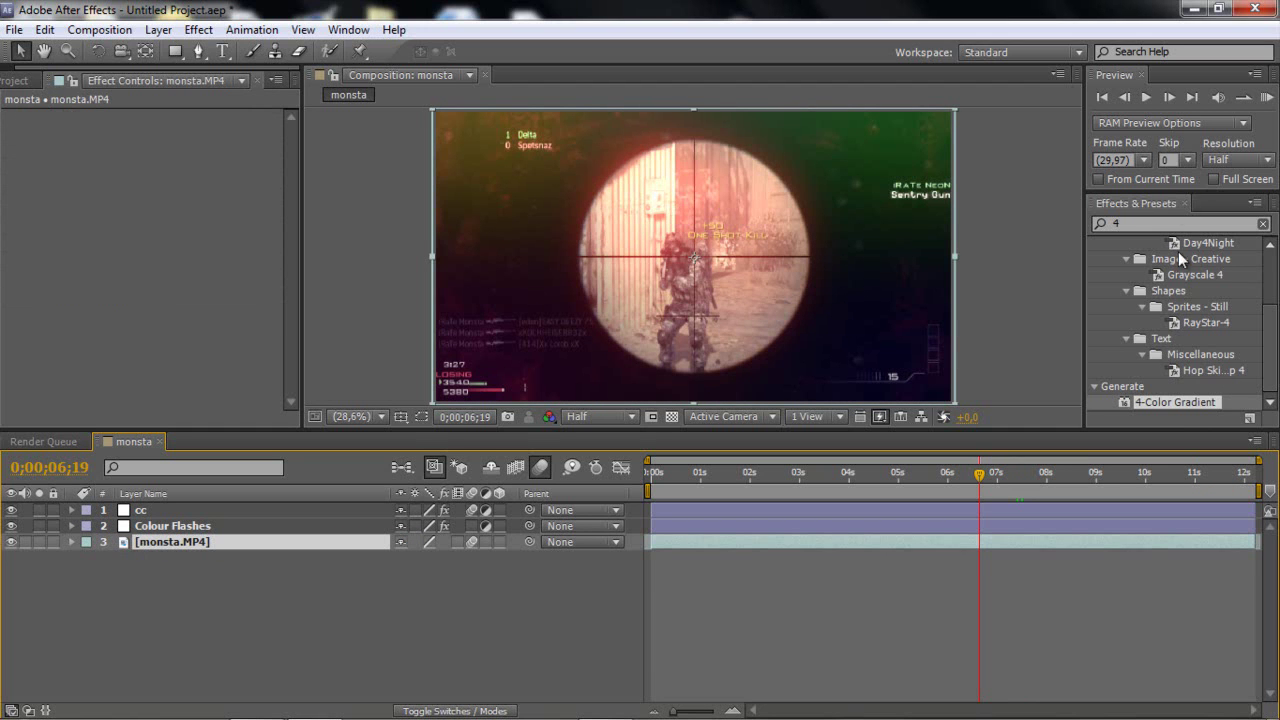
pyautogui.click(1263, 223)
pyautogui.click(1183, 225)
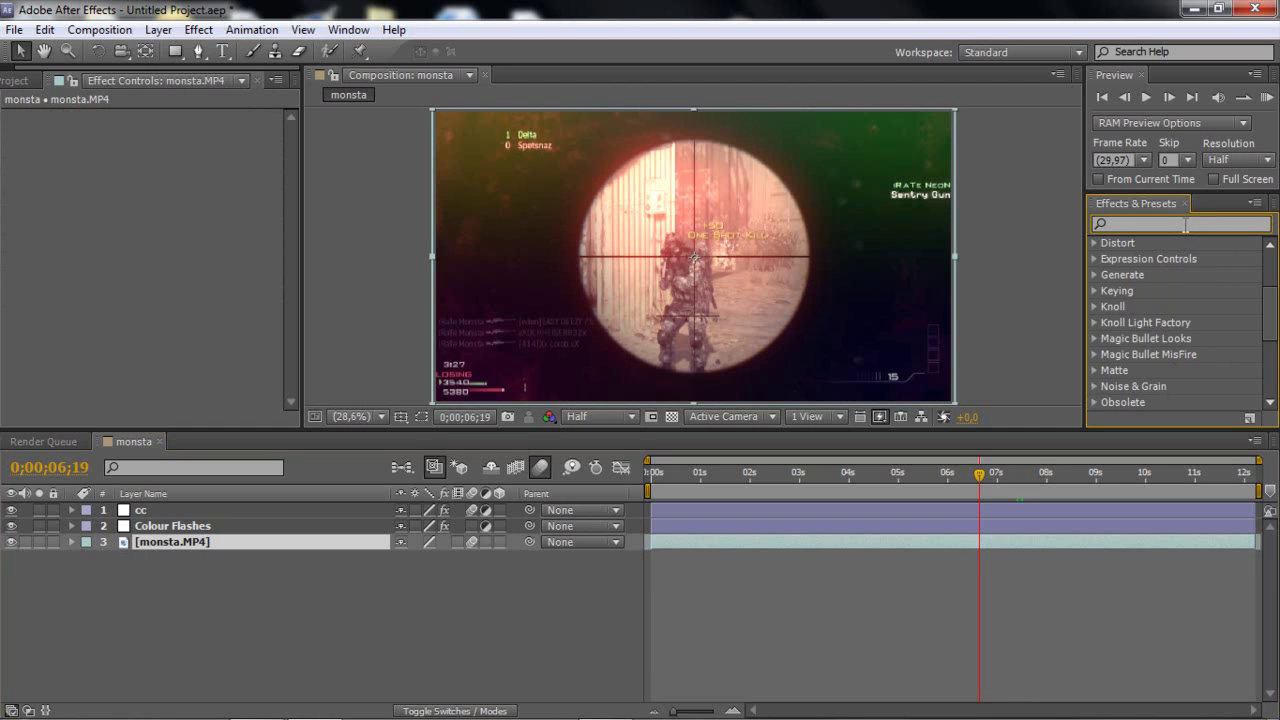
pyautogui.write('cc veck')
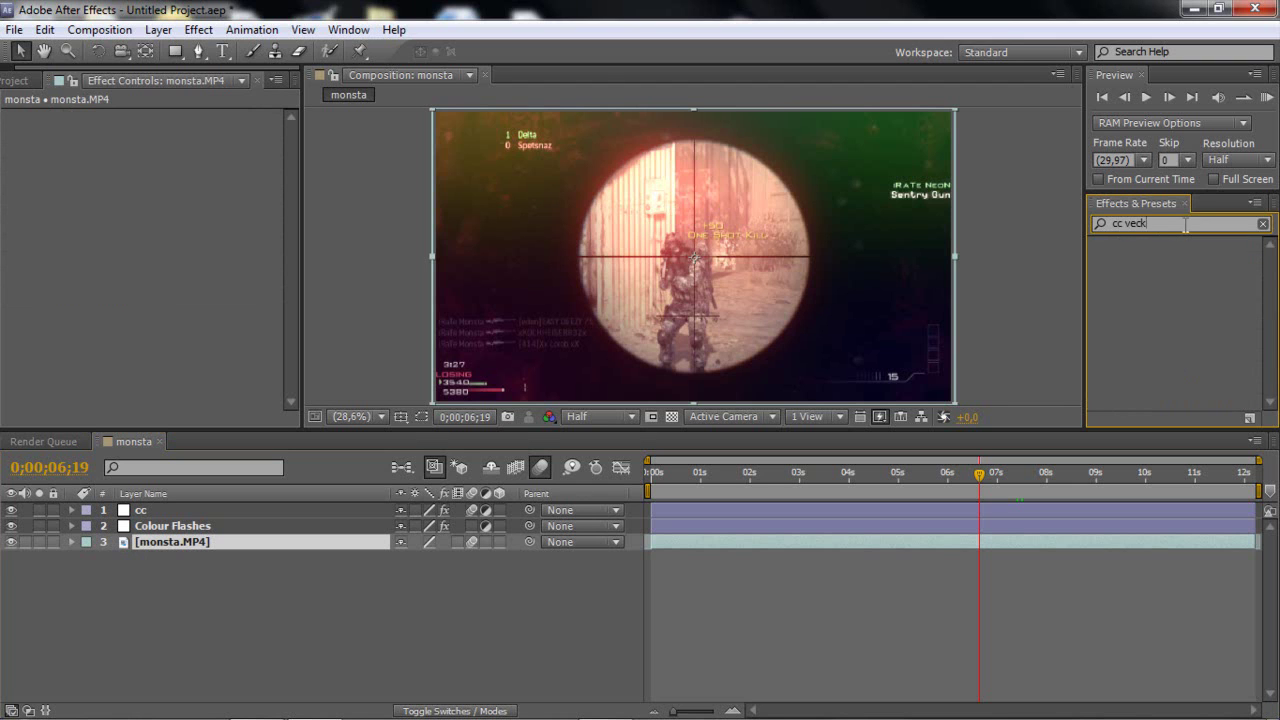
pyautogui.write('t')
pyautogui.press('BackSpace')
pyautogui.press('BackSpace')
pyautogui.write('tor')
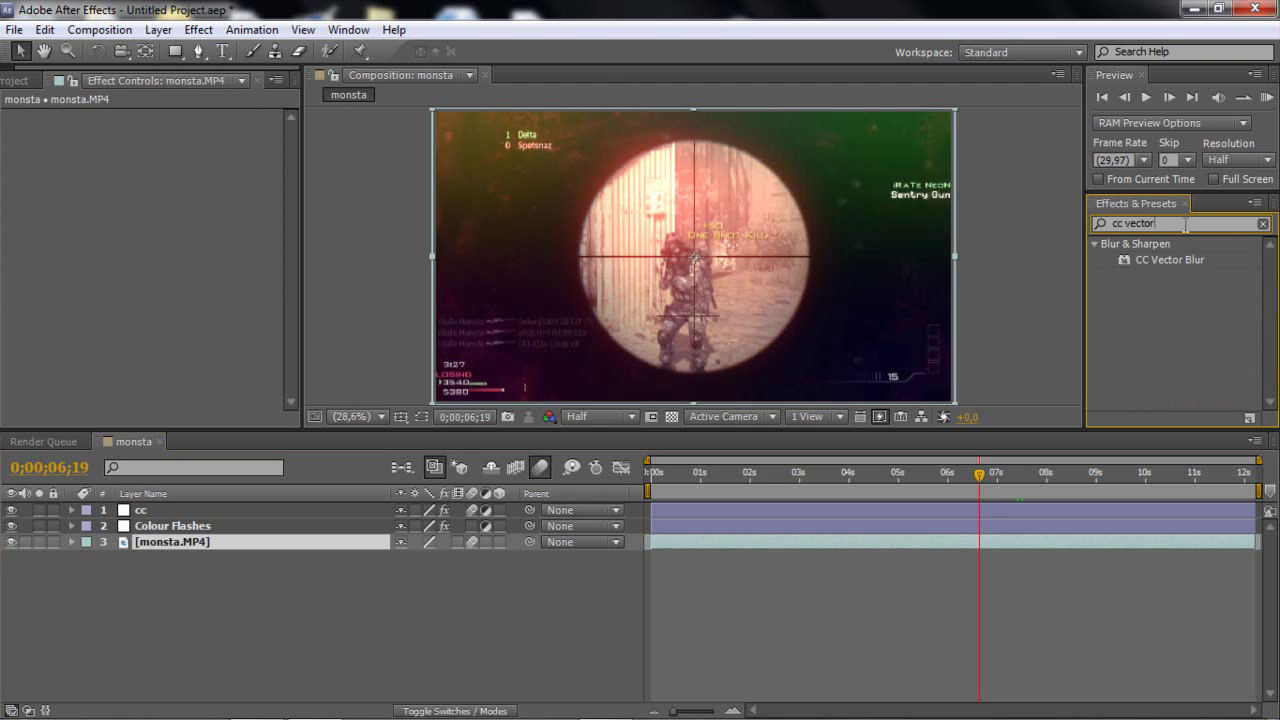
pyautogui.moveTo(1185, 259); pyautogui.dragTo(896, 543)
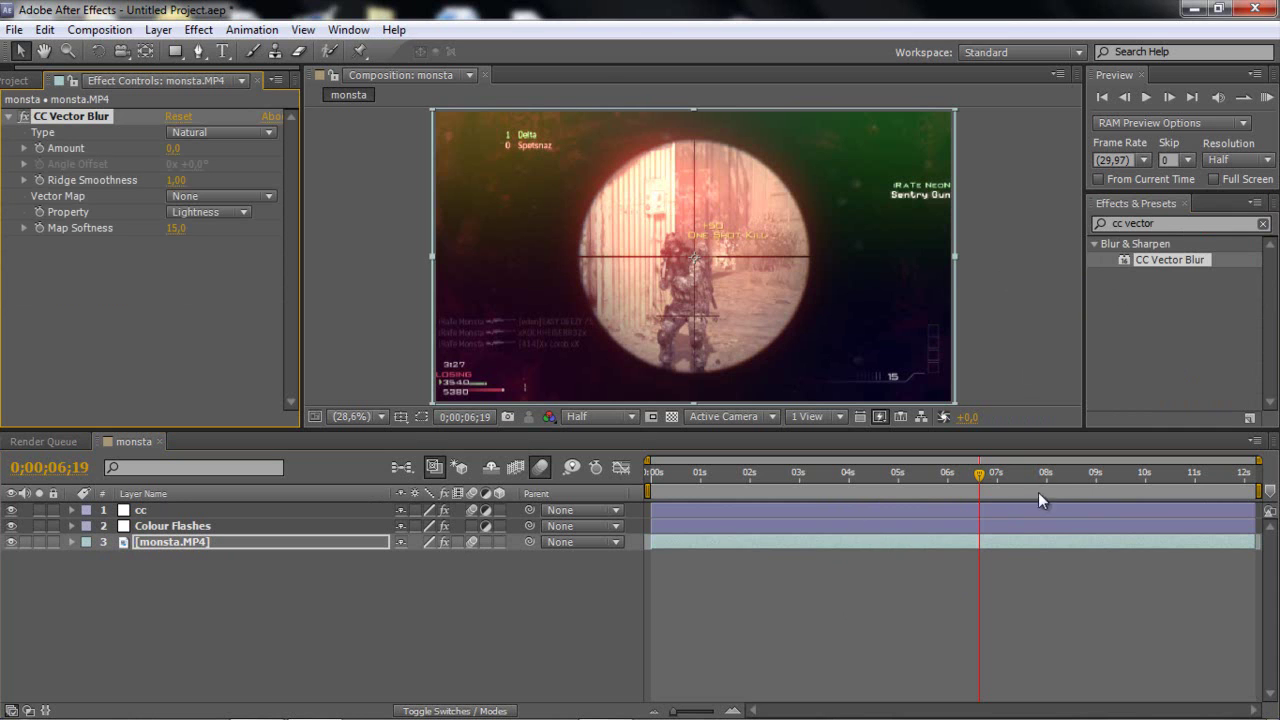
# Go to frame 0;00;06;18 and reveal the Colour Flashes Opacity keyframes
pyautogui.click(1132, 96)
pyautogui.click(1132, 96)
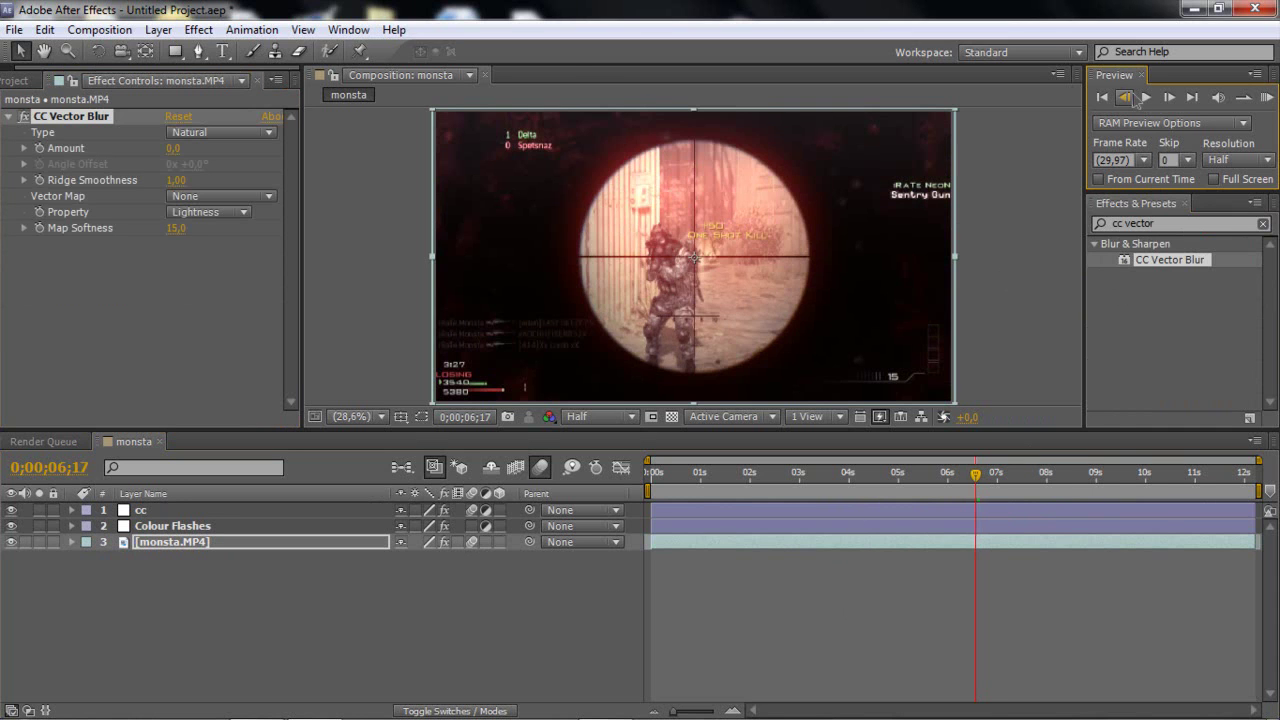
pyautogui.click(1132, 96)
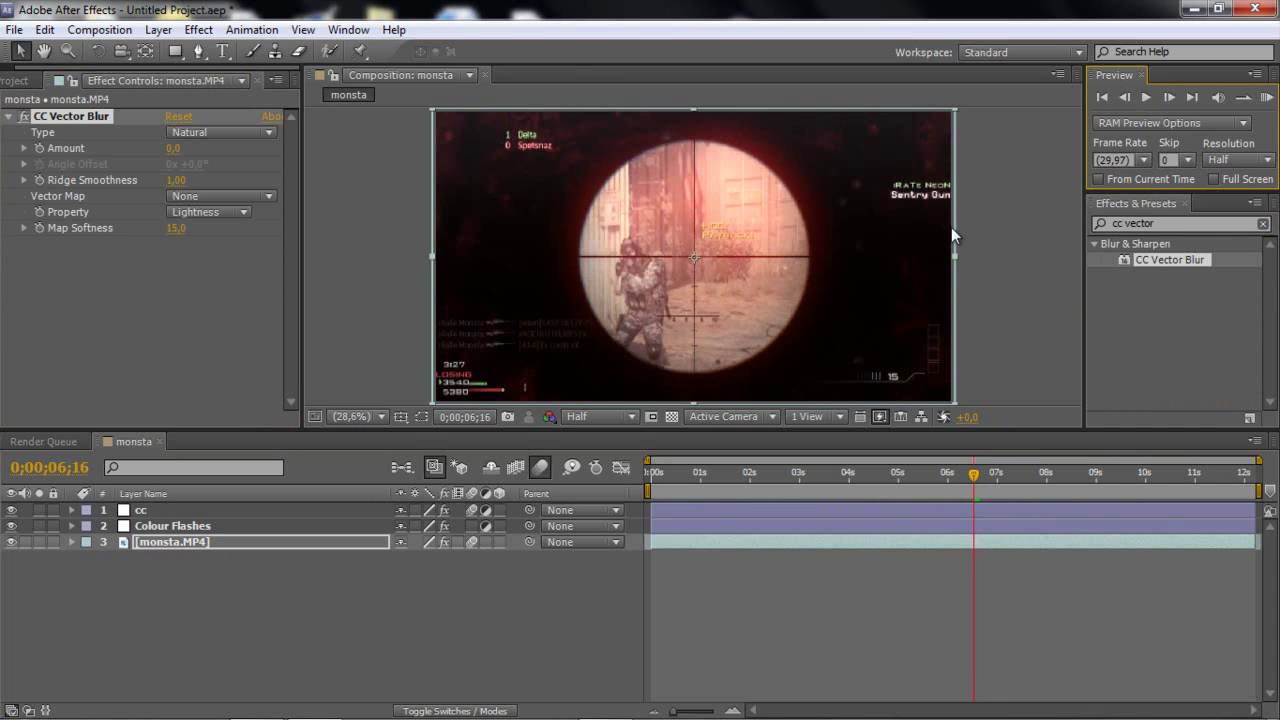
pyautogui.click(1169, 96)
pyautogui.click(1169, 96)
pyautogui.click(963, 526)
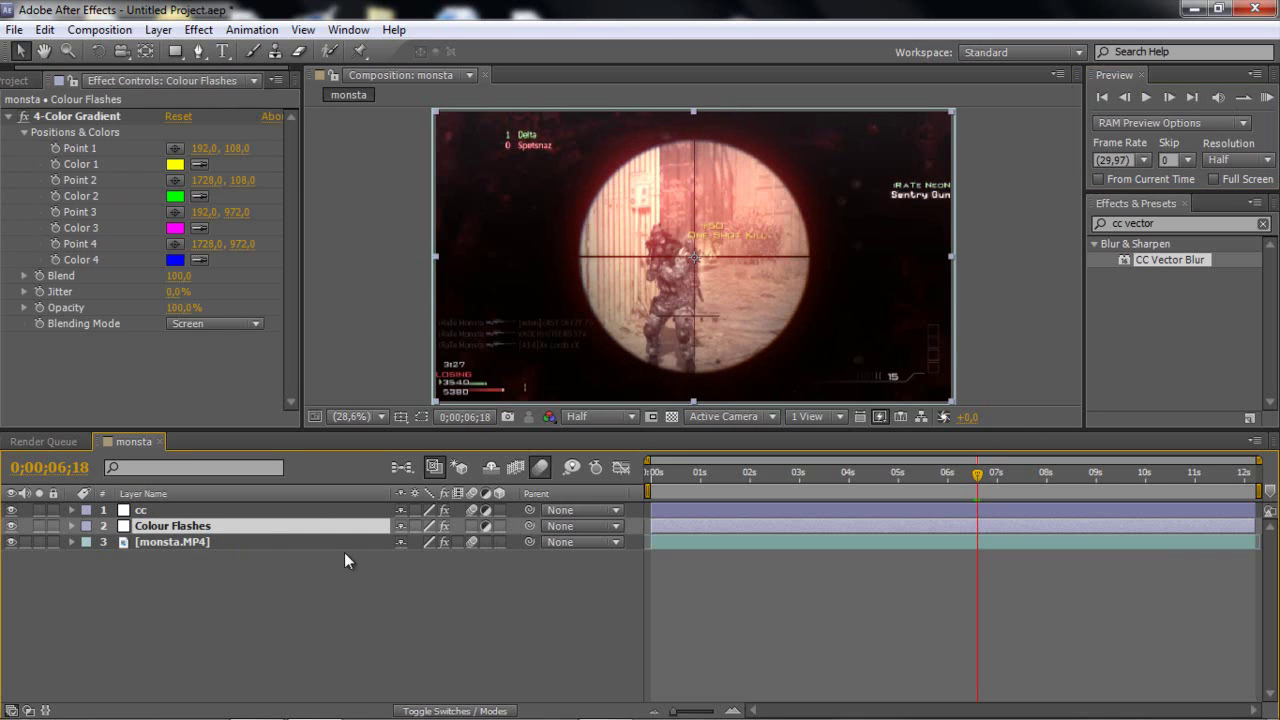
pyautogui.press('t')
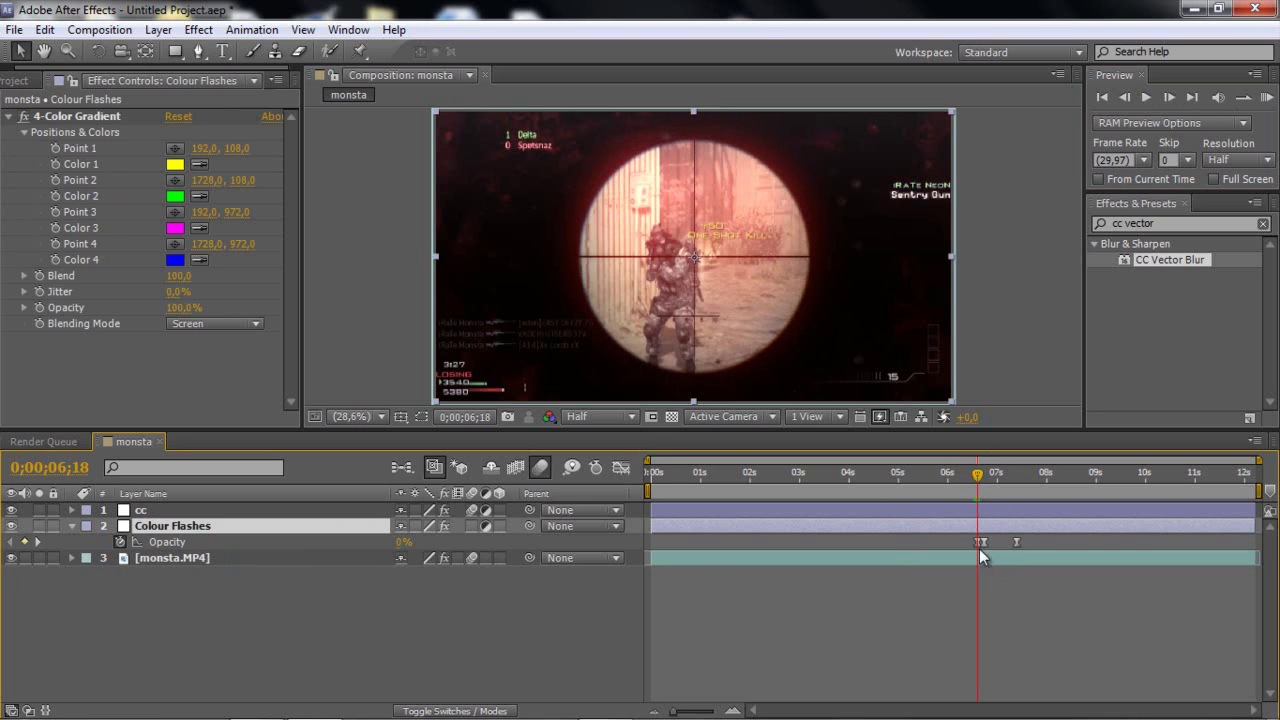
# Set CC Vector Blur Amount to 25 on monsta.MP4 and preview the flash
pyautogui.click(181, 557)
pyautogui.click(66, 116)
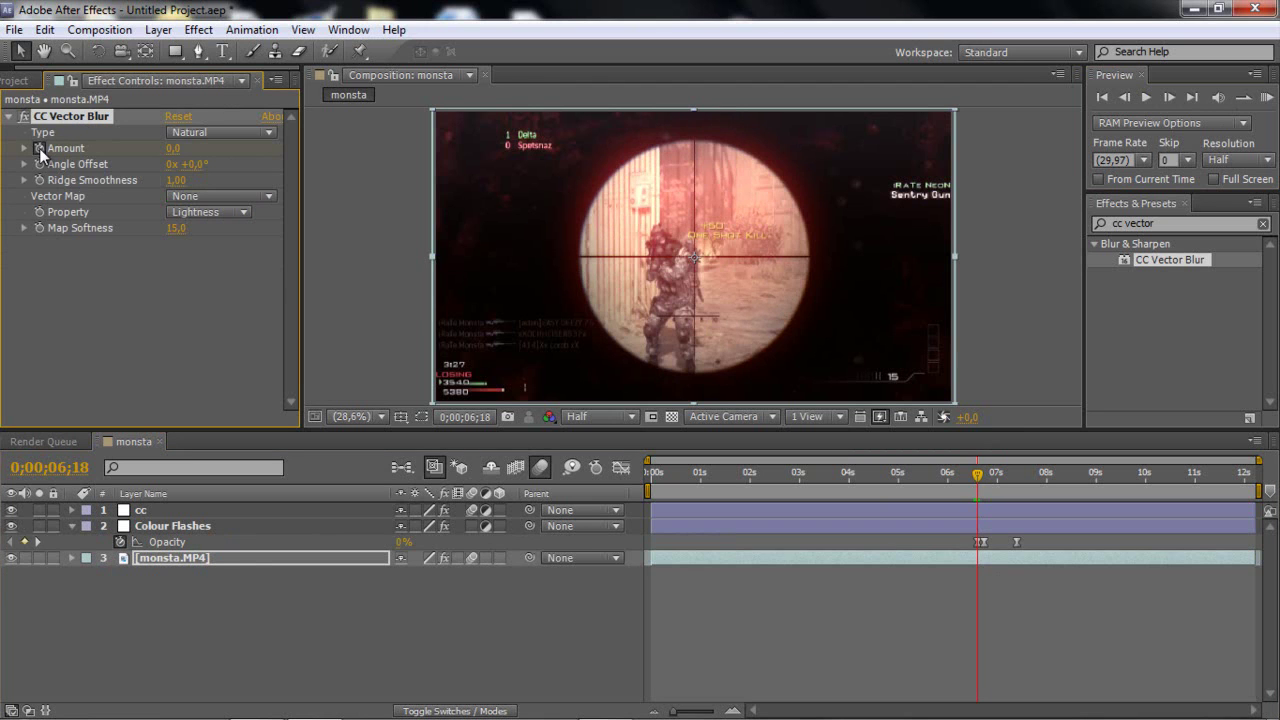
pyautogui.click(170, 148)
pyautogui.write('25')
pyautogui.press('Return')
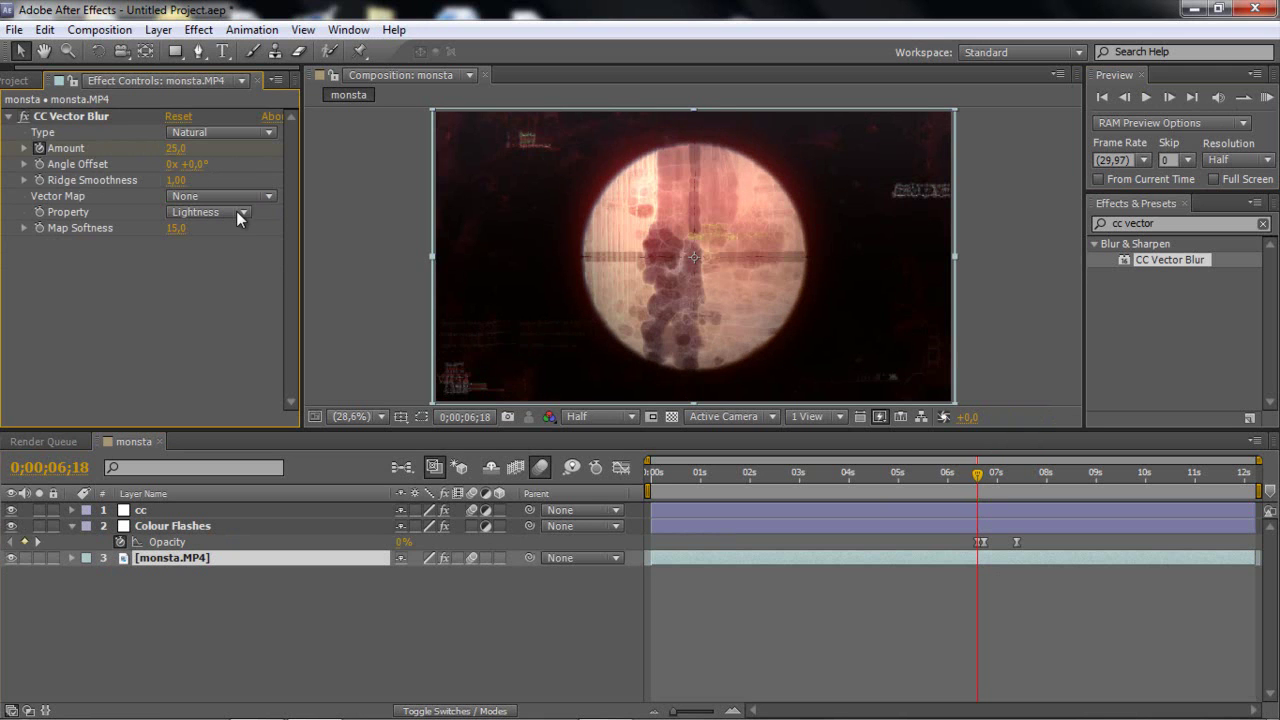
pyautogui.click(1168, 95)
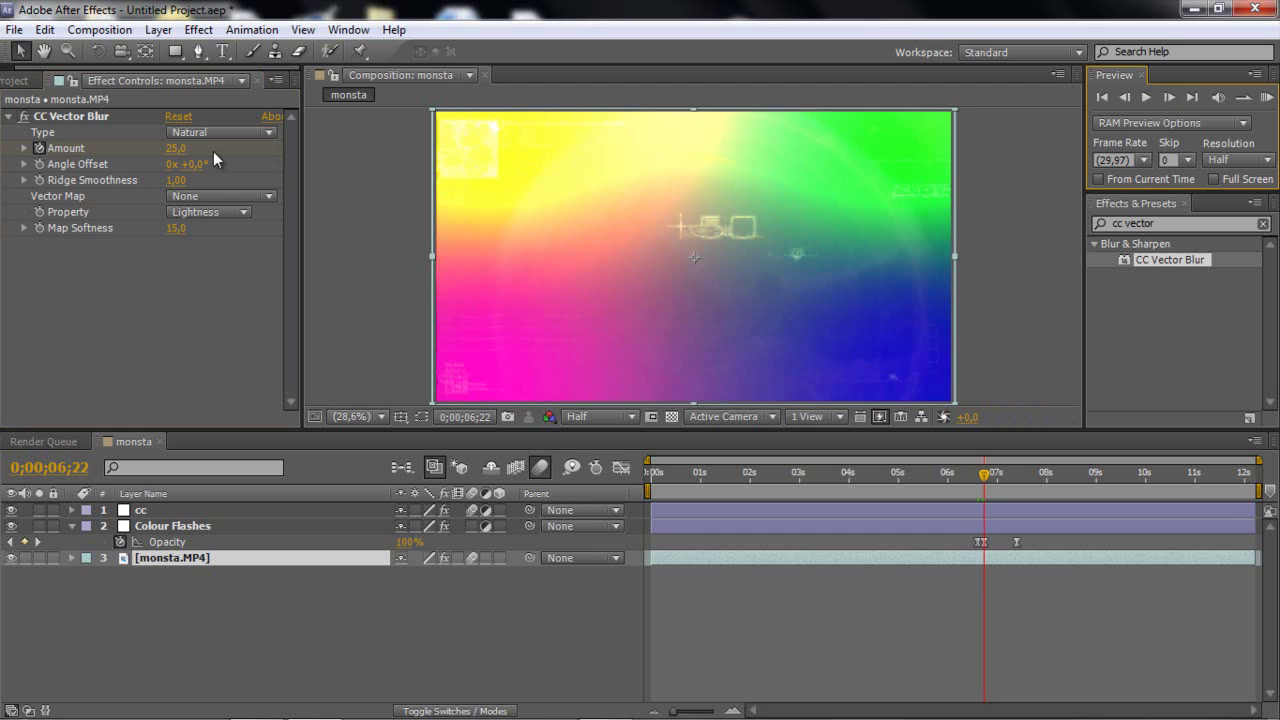
pyautogui.click(176, 148)
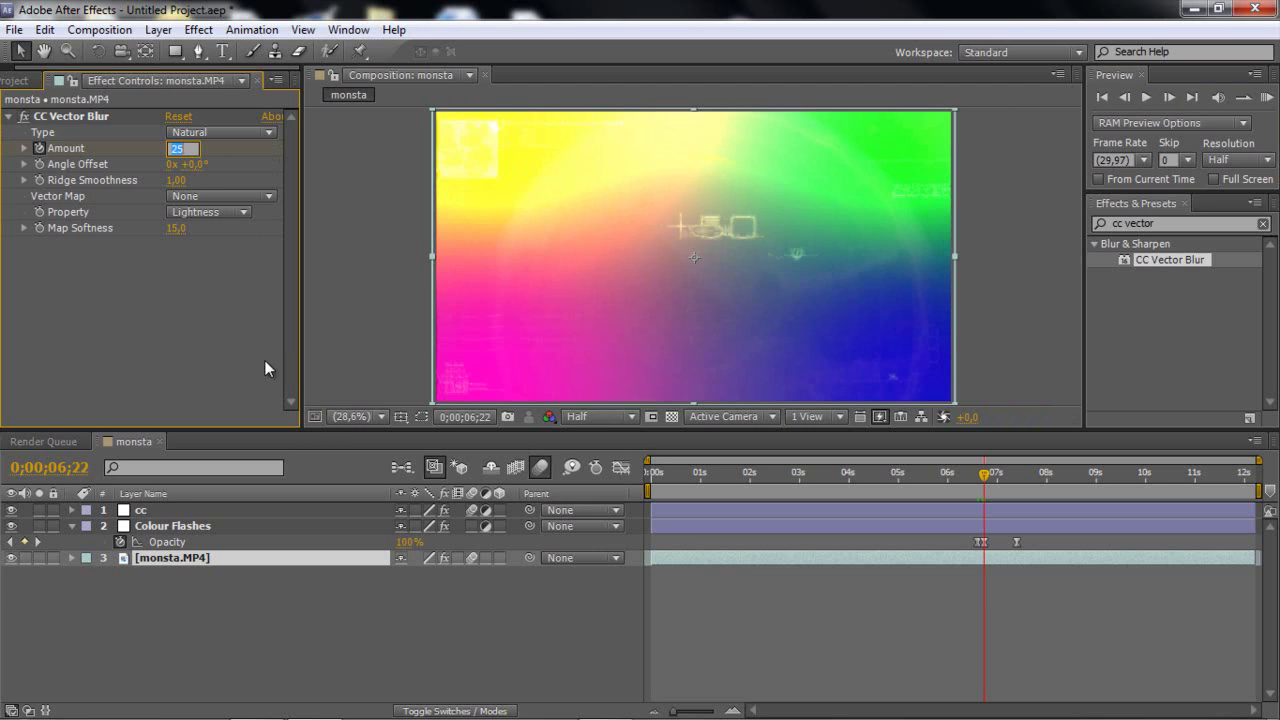
# Keyframe the vector blur Amount at 25, then set it to 0 at 0;00;06;18
pyautogui.press('Return')
pyautogui.press('u')
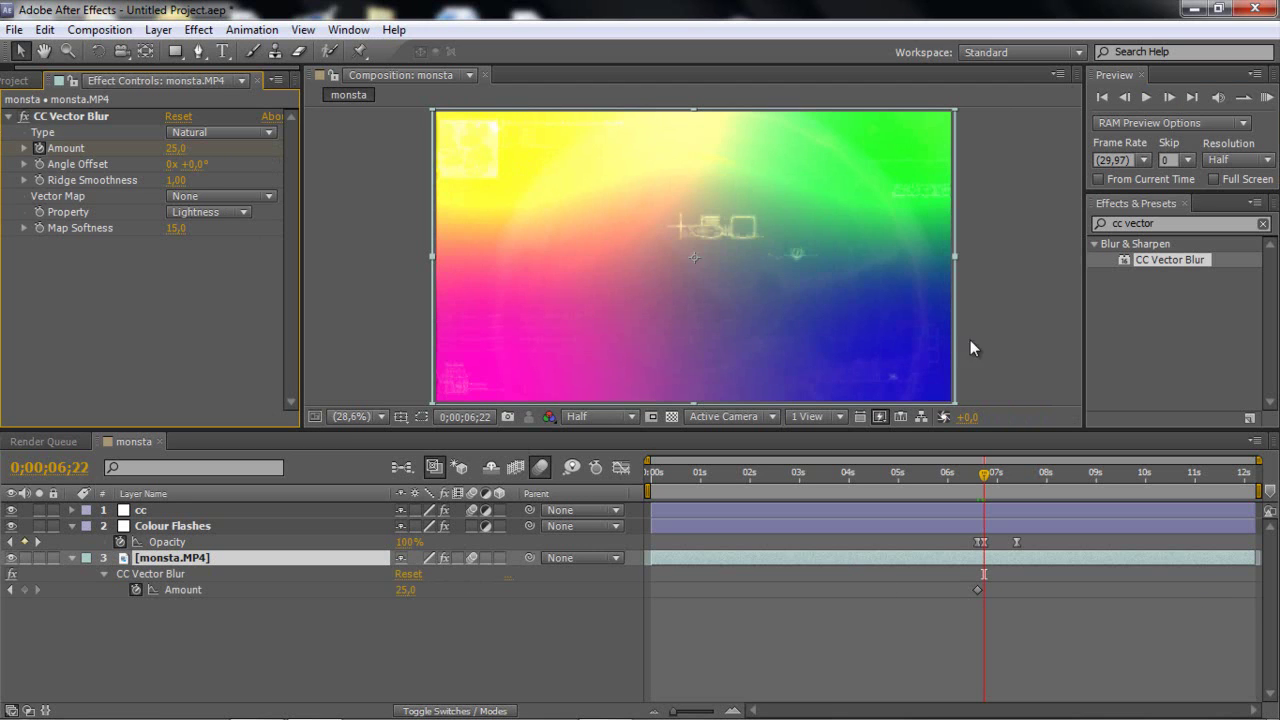
pyautogui.click(1124, 97)
pyautogui.click(1124, 97)
pyautogui.click(1124, 97)
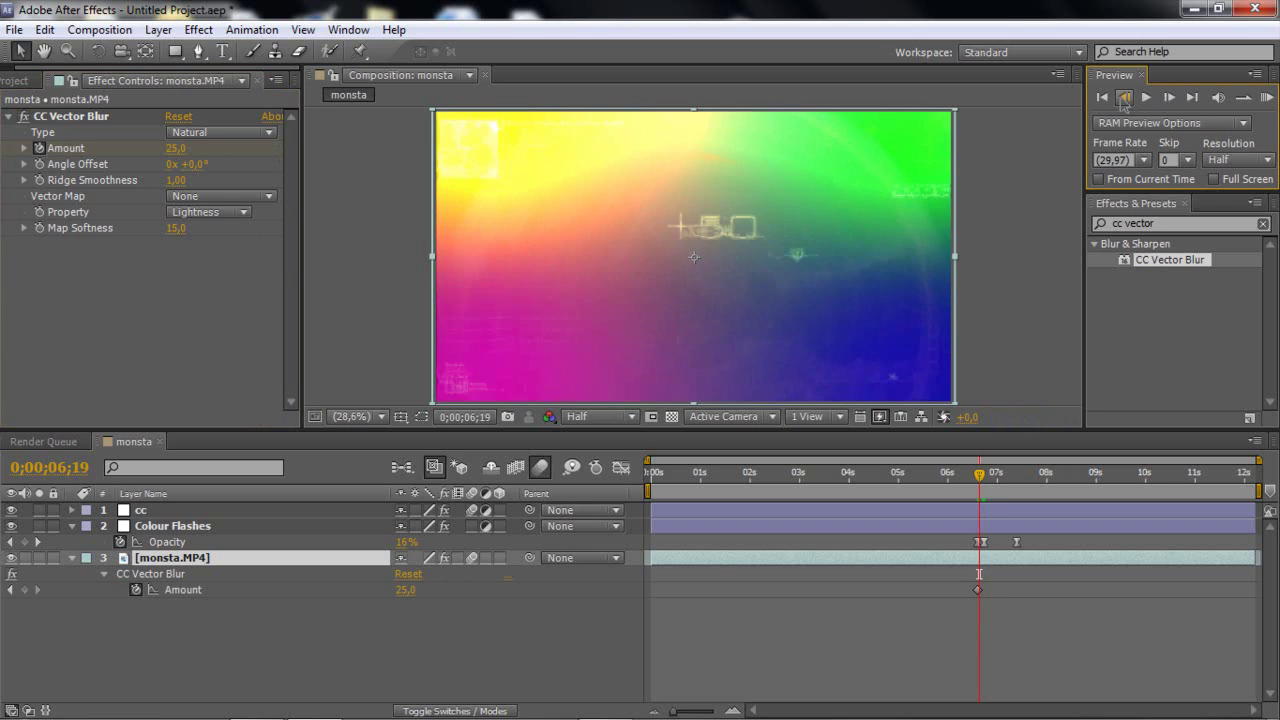
pyautogui.click(1124, 97)
pyautogui.click(405, 590)
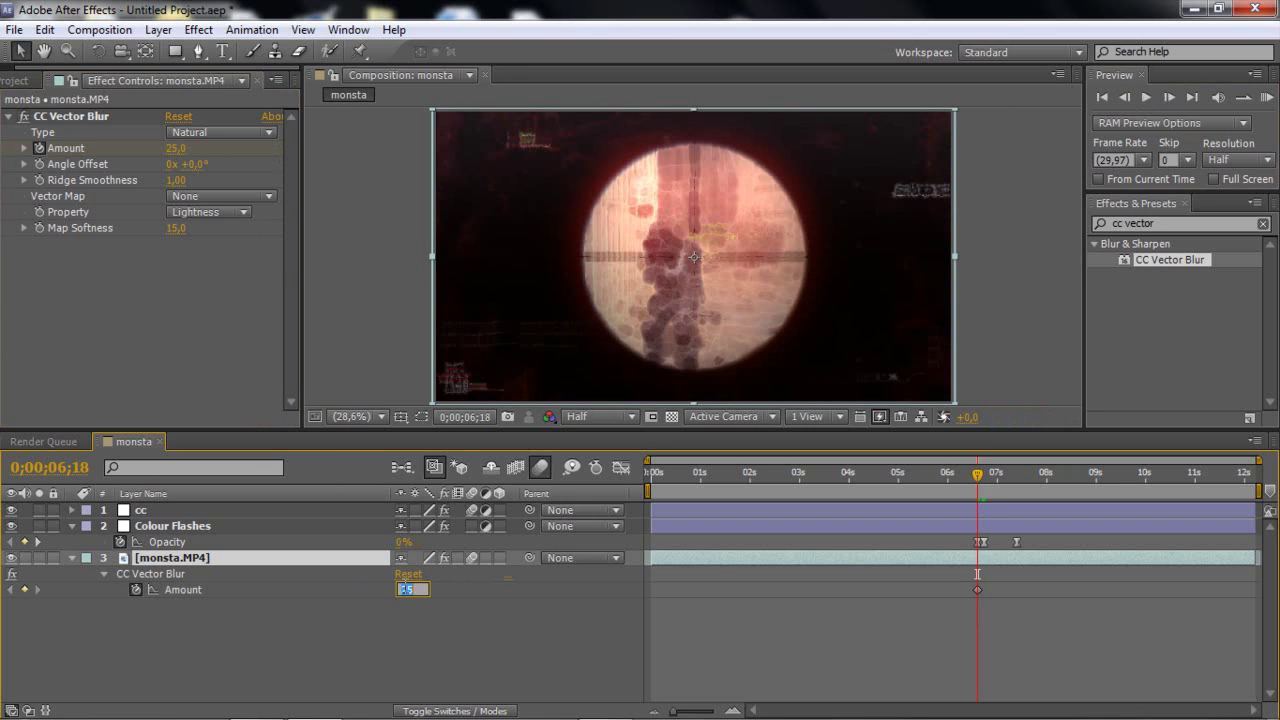
pyautogui.write('0')
pyautogui.click(416, 652)
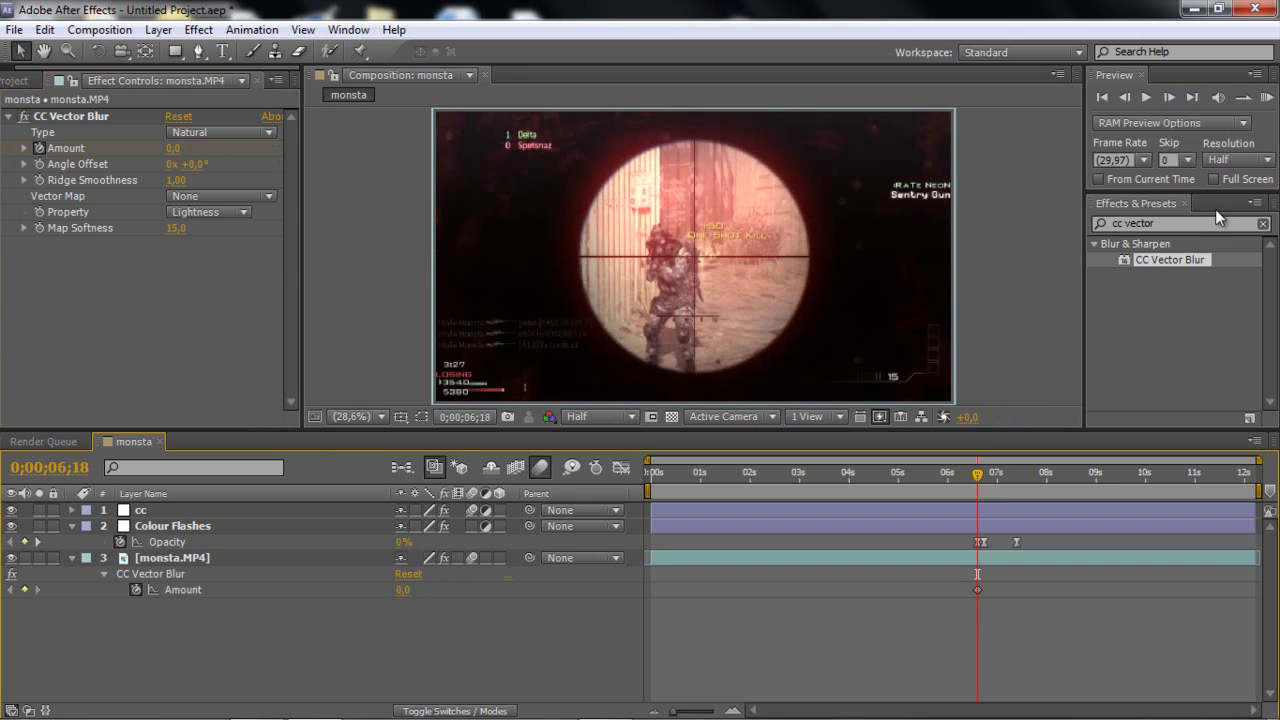
# Set the Amount to 25 at the colour-flash frame 0;00;06;21
pyautogui.click(1168, 97)
pyautogui.click(1168, 97)
pyautogui.click(1168, 97)
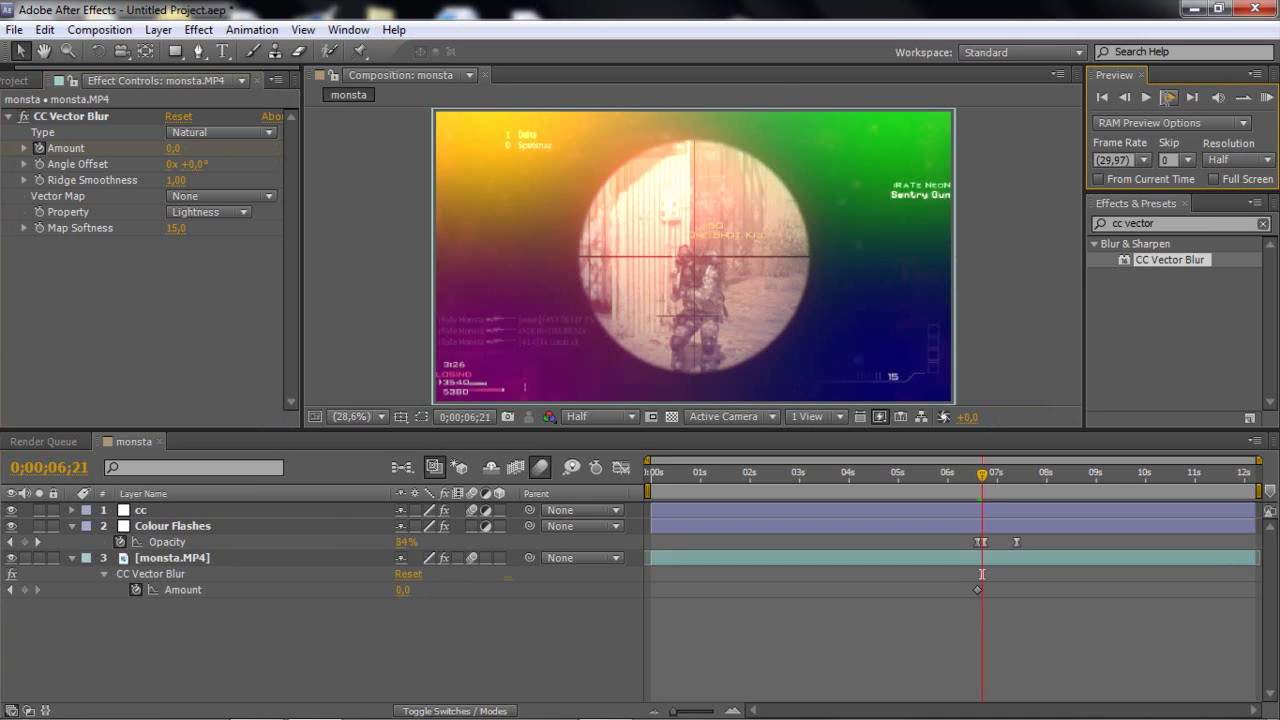
pyautogui.click(405, 590)
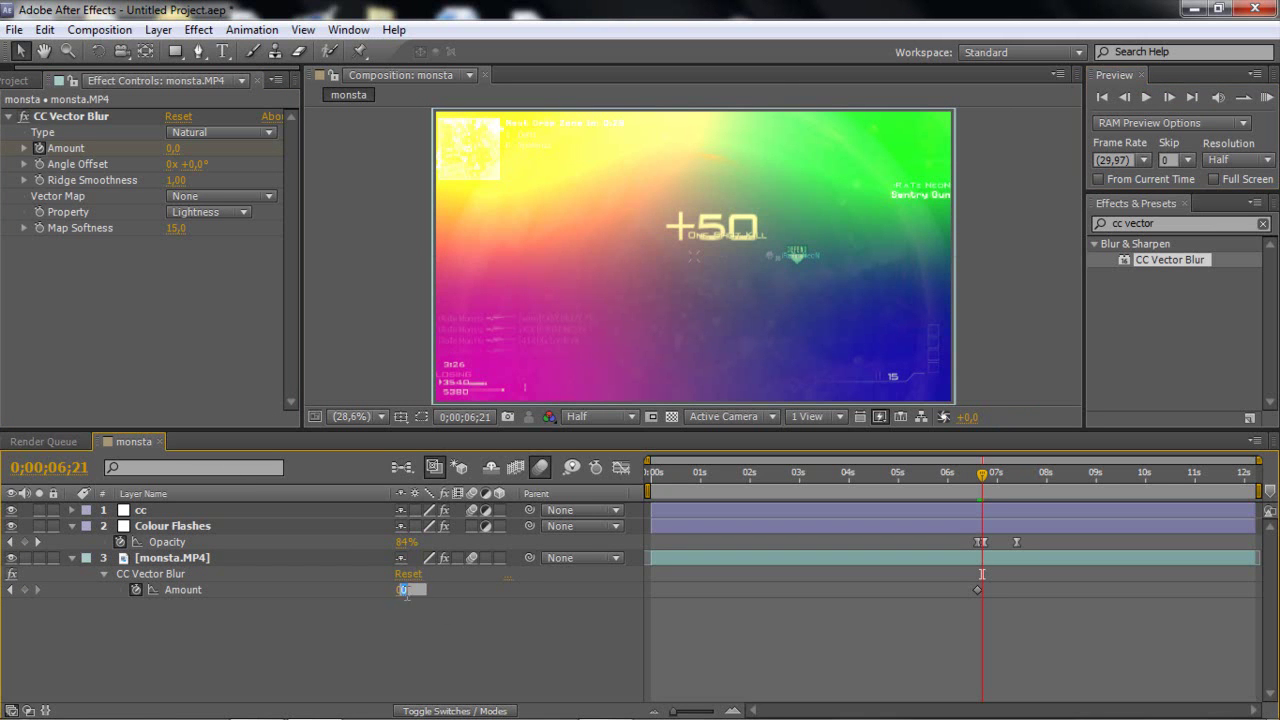
pyautogui.write('25')
pyautogui.press('Return')
# Drop the Amount back to 0 at 0;00;07;12 and select all the Amount keyframes
pyautogui.hotkey('shift', 'pagedown')
pyautogui.hotkey('shift', 'pagedown')
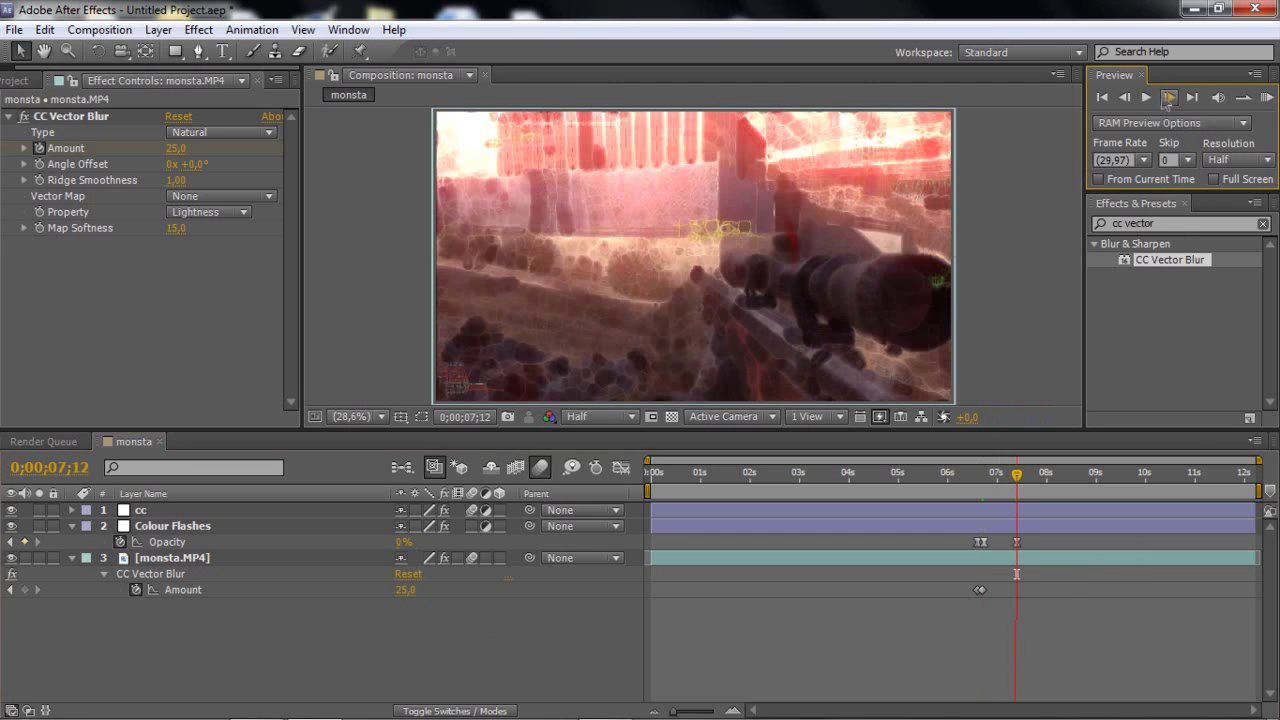
pyautogui.press('pagedown')
pyautogui.click(407, 589)
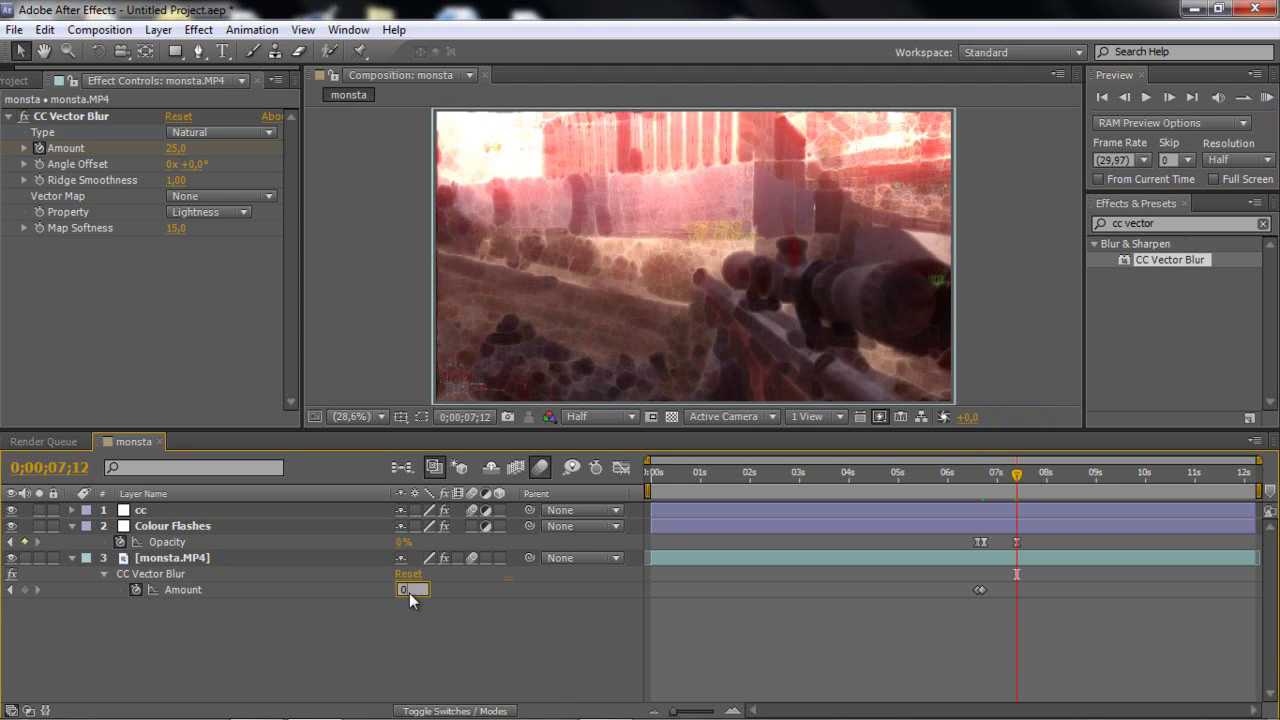
pyautogui.write('0')
pyautogui.press('Return')
pyautogui.moveTo(1115, 626); pyautogui.dragTo(874, 590)
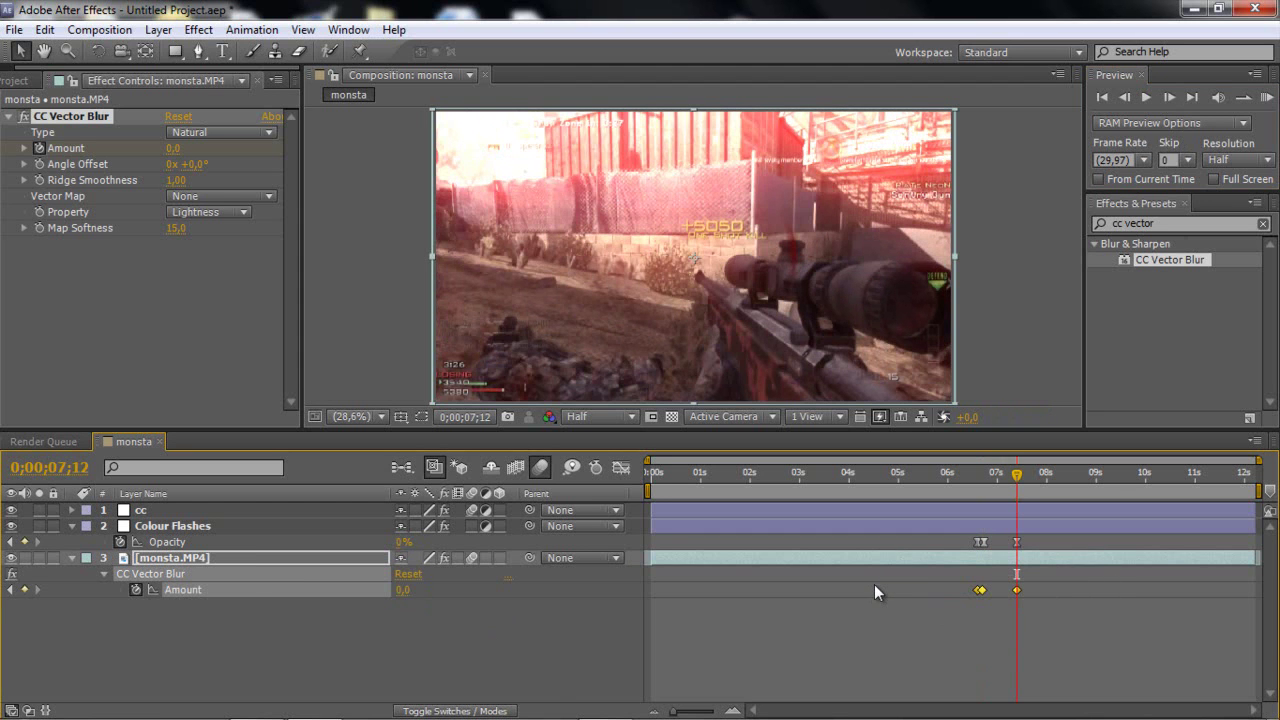
# Apply Easy Ease to the Amount keyframes and scrub to 6;20 to check the eased blur
pyautogui.rightClick(1017, 589)
pyautogui.moveTo(1068, 578)
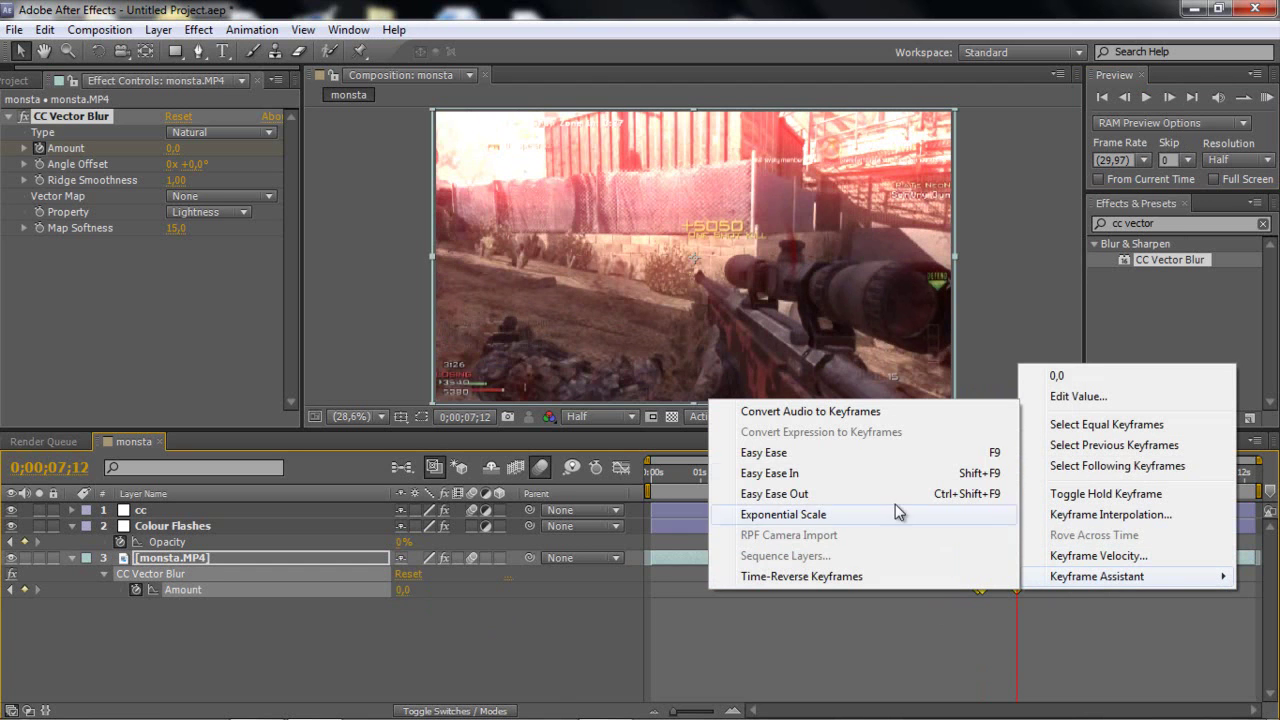
pyautogui.click(904, 456)
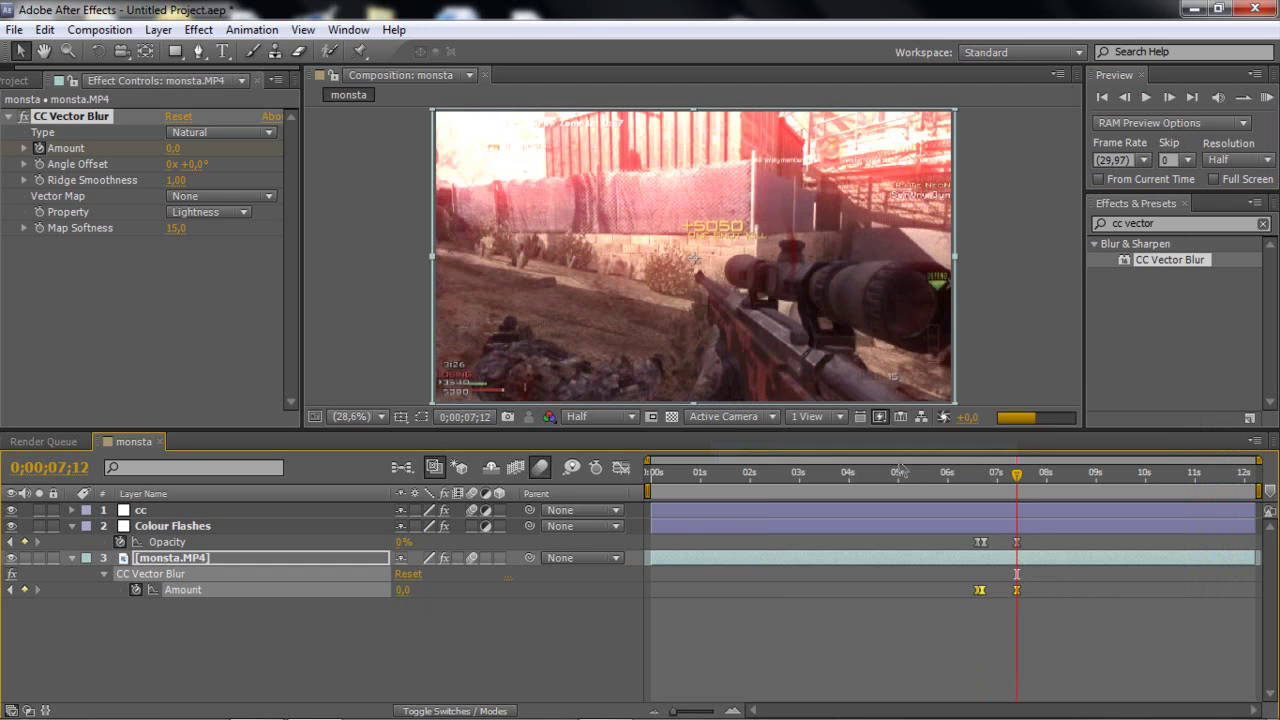
pyautogui.click(700, 633)
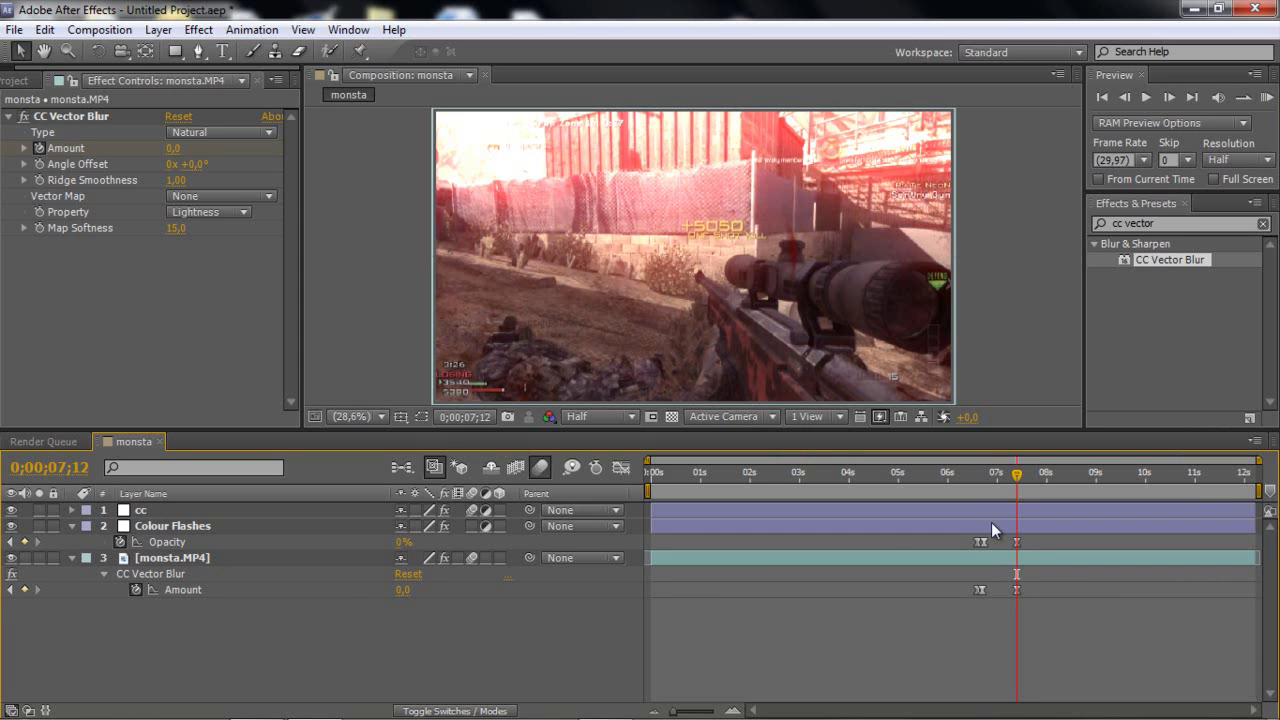
pyautogui.moveTo(990, 485); pyautogui.dragTo(1018, 484)
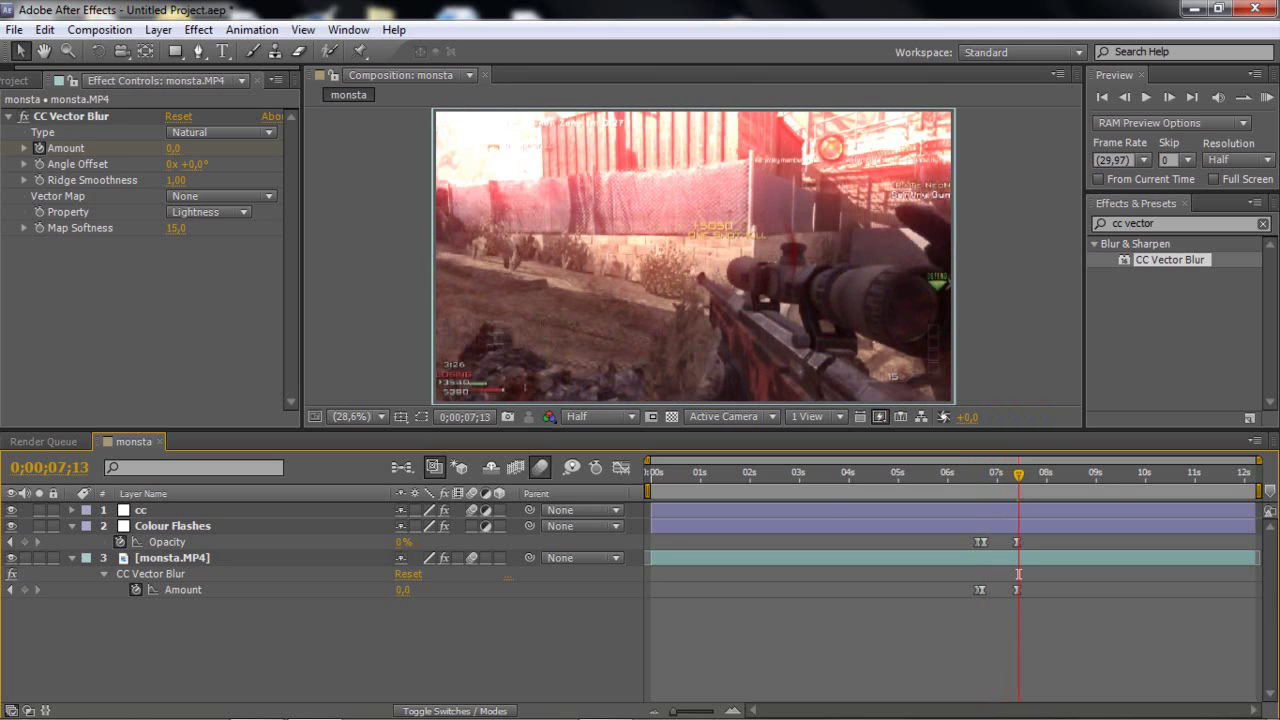
pyautogui.click(604, 712)
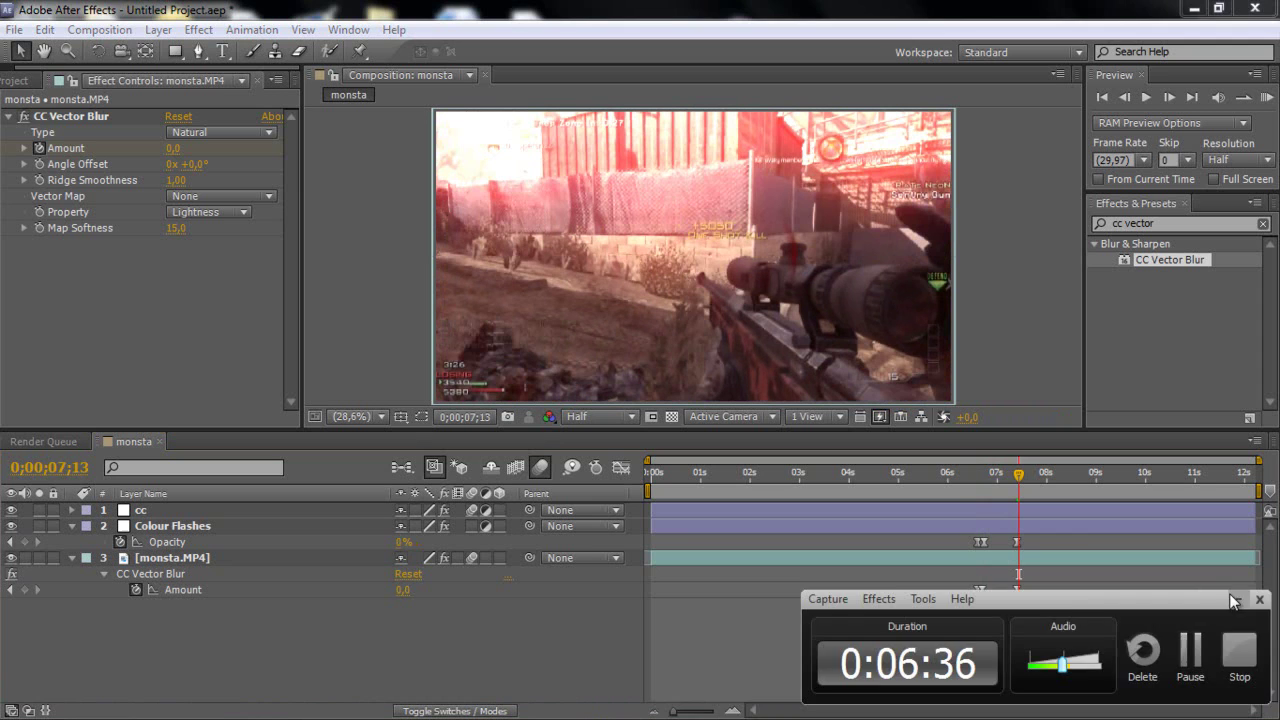
# End the work area around 9 seconds and preview the flash with its blur burst
pyautogui.moveTo(1258, 490); pyautogui.dragTo(992, 490)
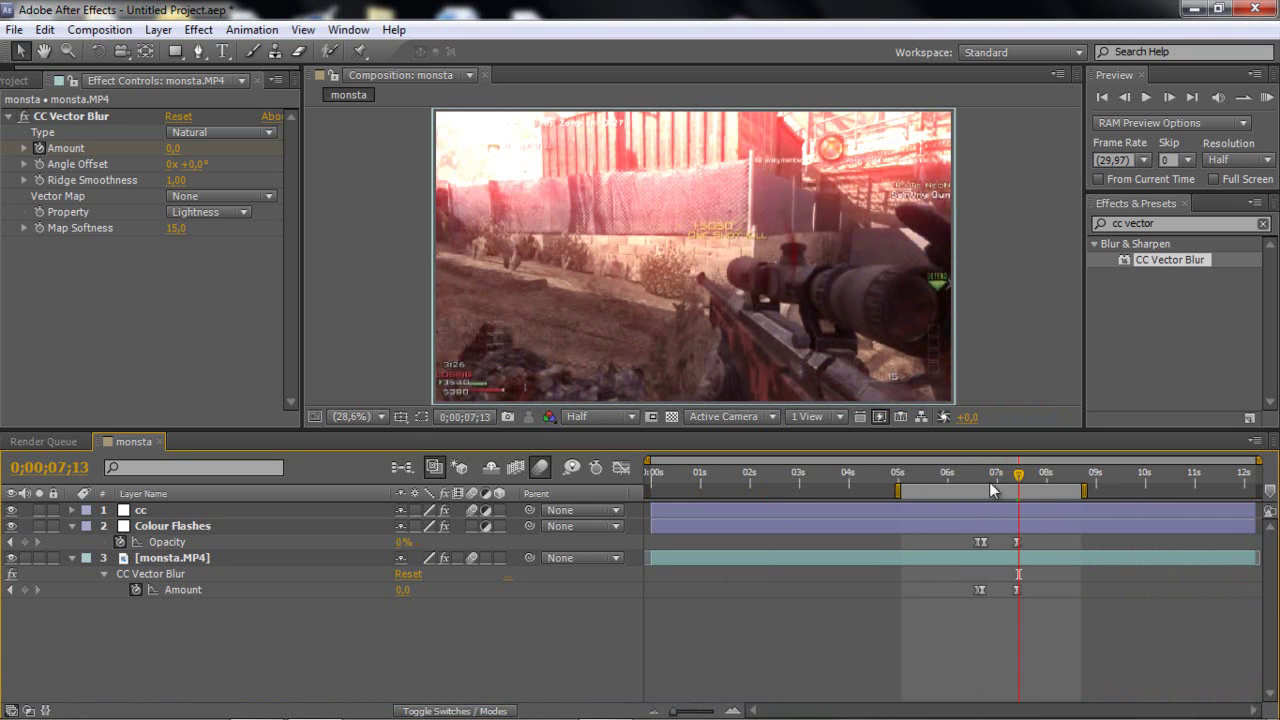
pyautogui.click(1266, 97)
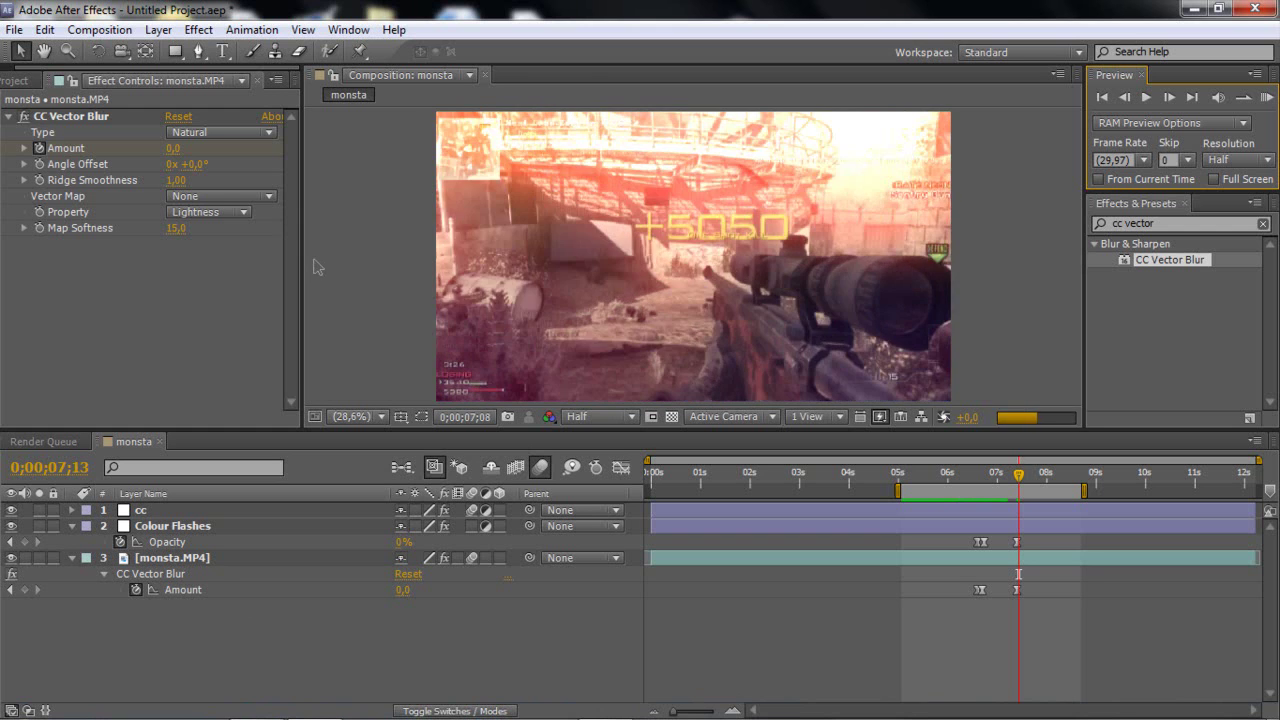
pyautogui.press(',')
pyautogui.press(',')
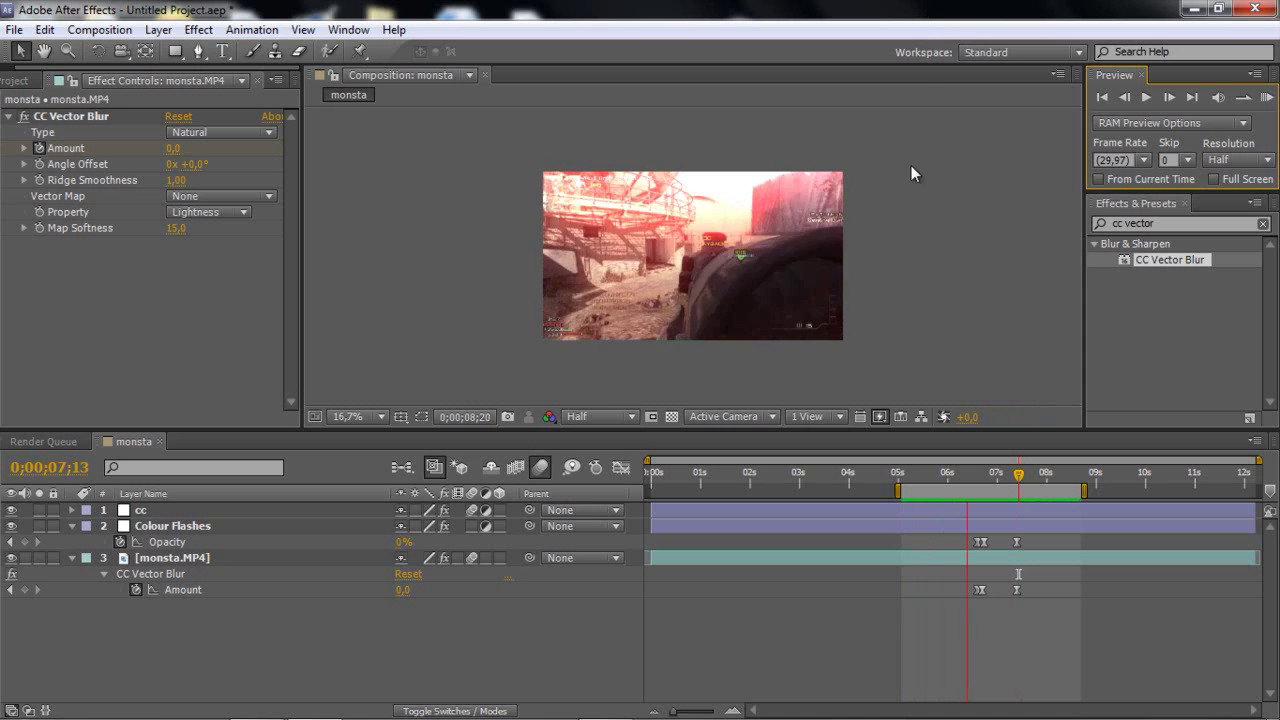
pyautogui.click(714, 261)
# Set the viewer magnification to Fit up to 100% and preview again
pyautogui.click(365, 416)
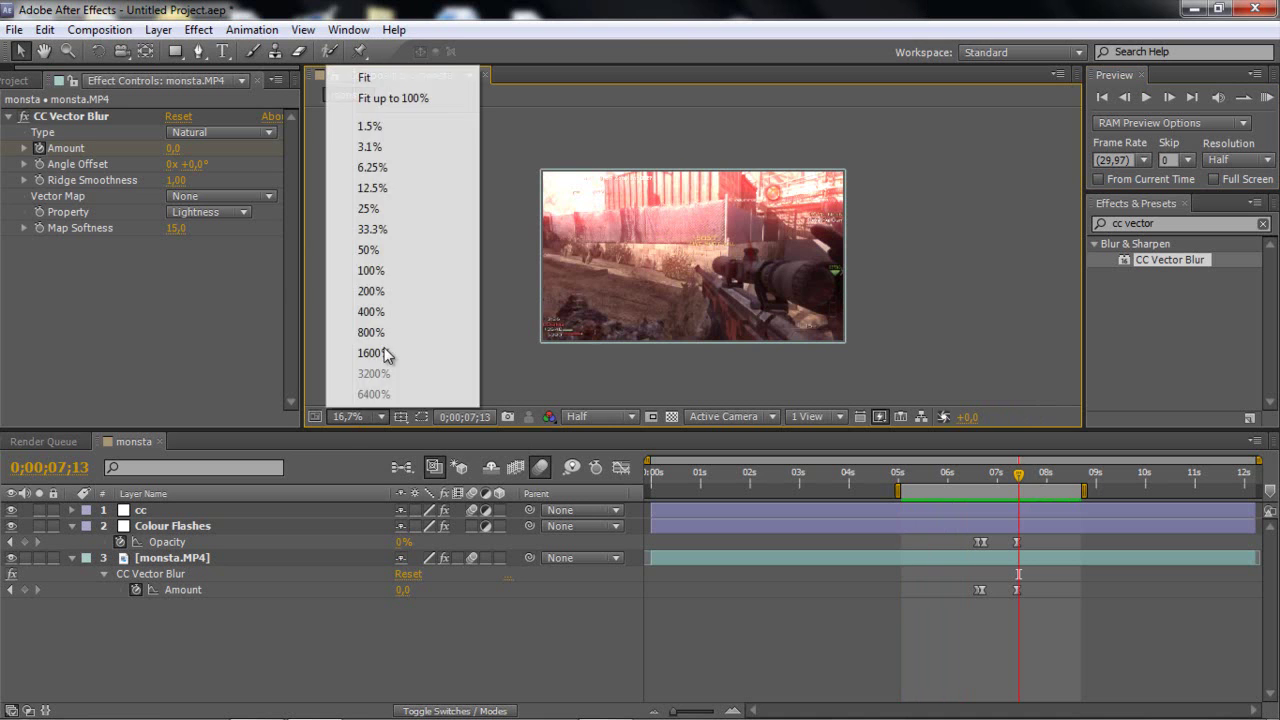
pyautogui.click(414, 120)
pyautogui.click(1266, 97)
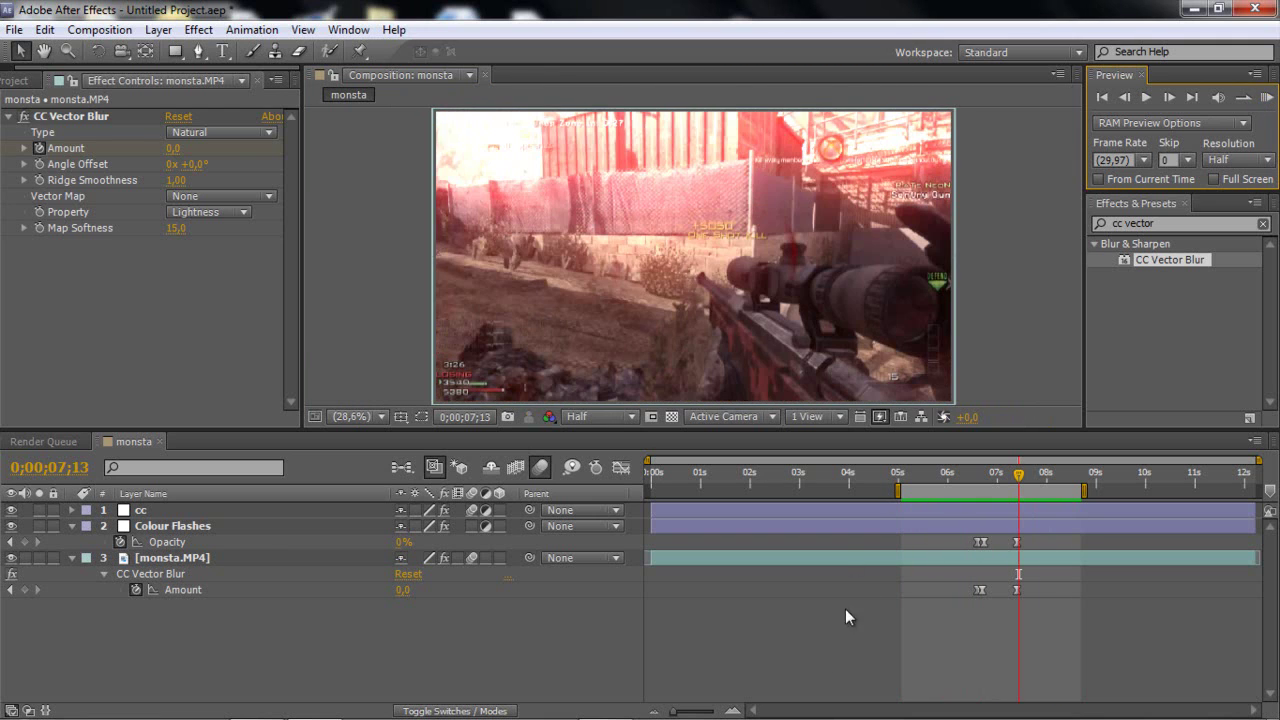
# Collapse the monsta.MP4 and Colour Flashes layer properties and select the cc layer
pyautogui.click(70, 558)
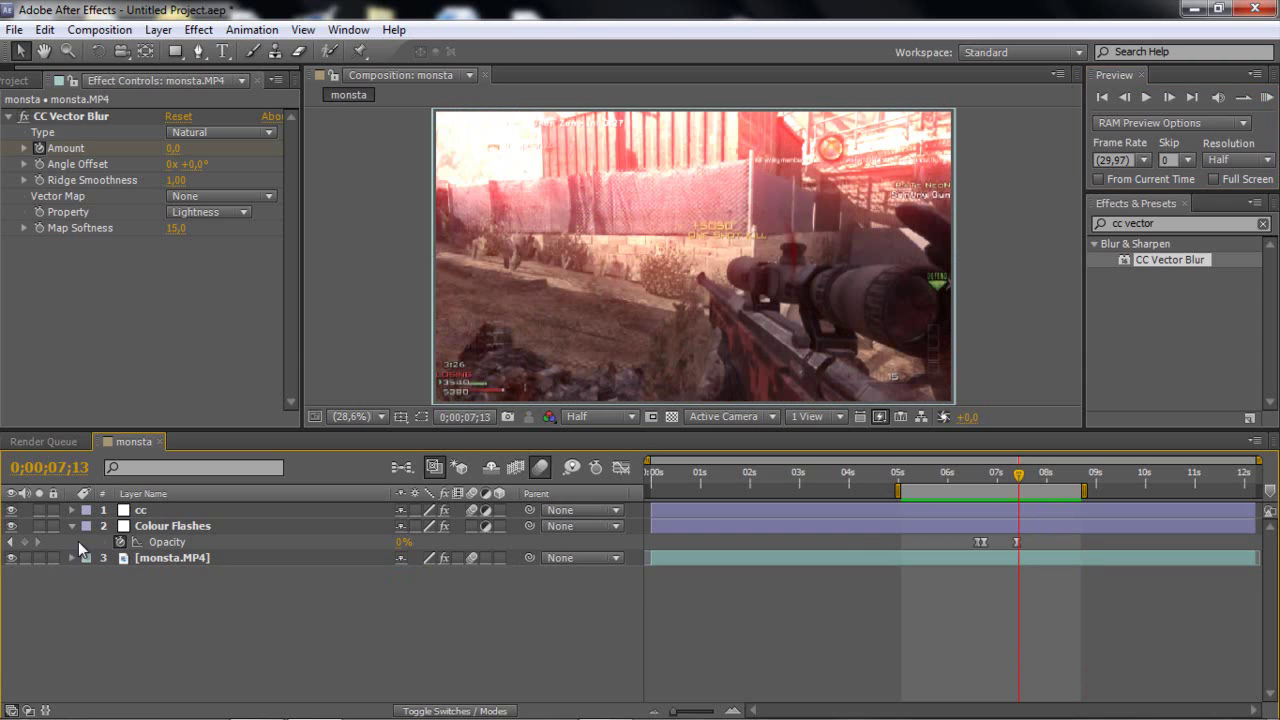
pyautogui.click(71, 526)
pyautogui.click(155, 511)
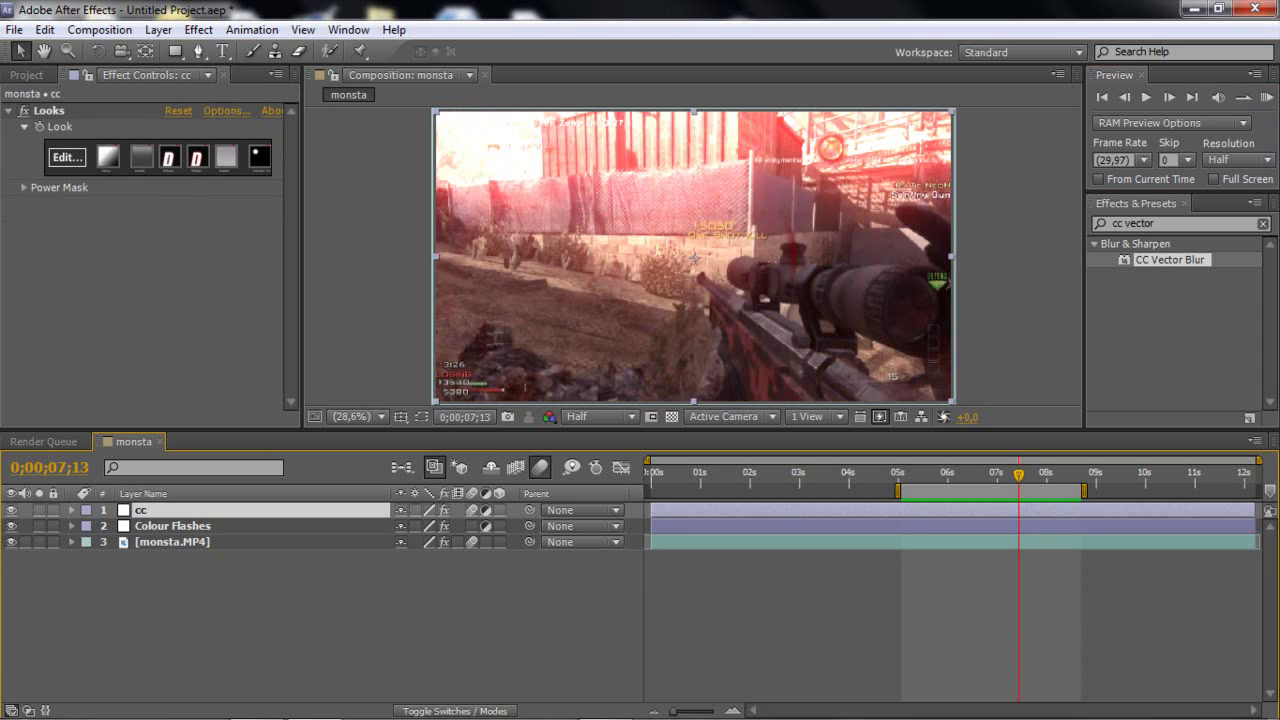
pyautogui.click(590, 705)
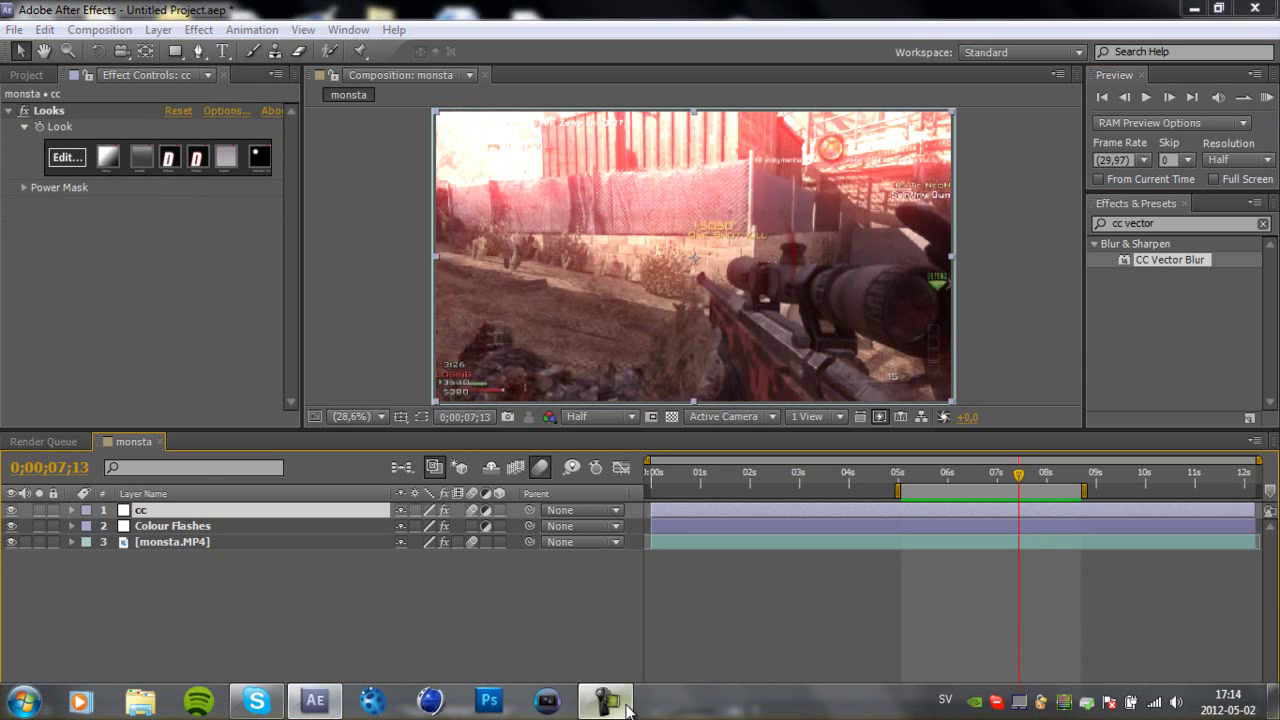